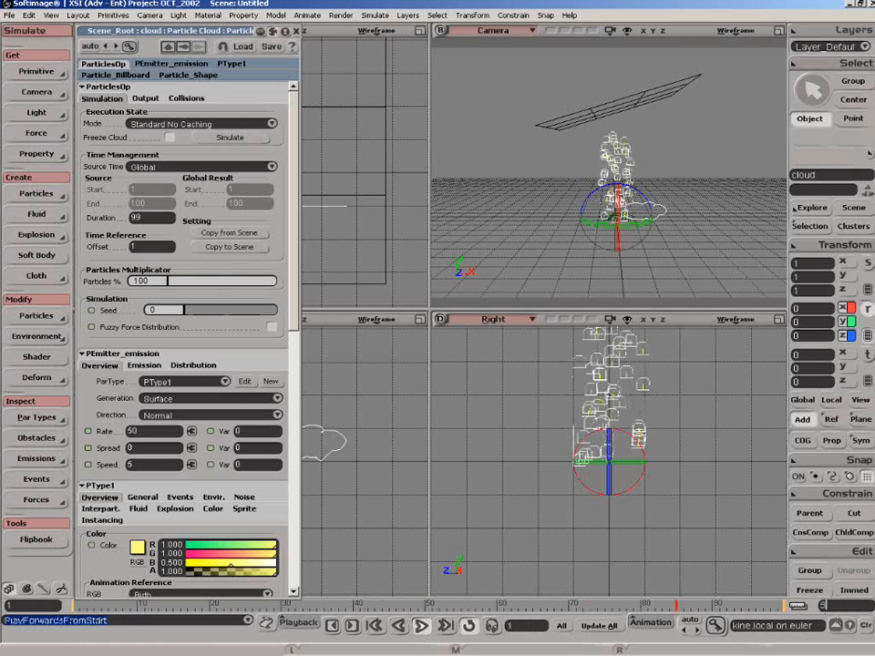
Set the end frame of the playback range to 500.
{"action": "type", "text": "500"}
{"action": "key", "text": "Return"}
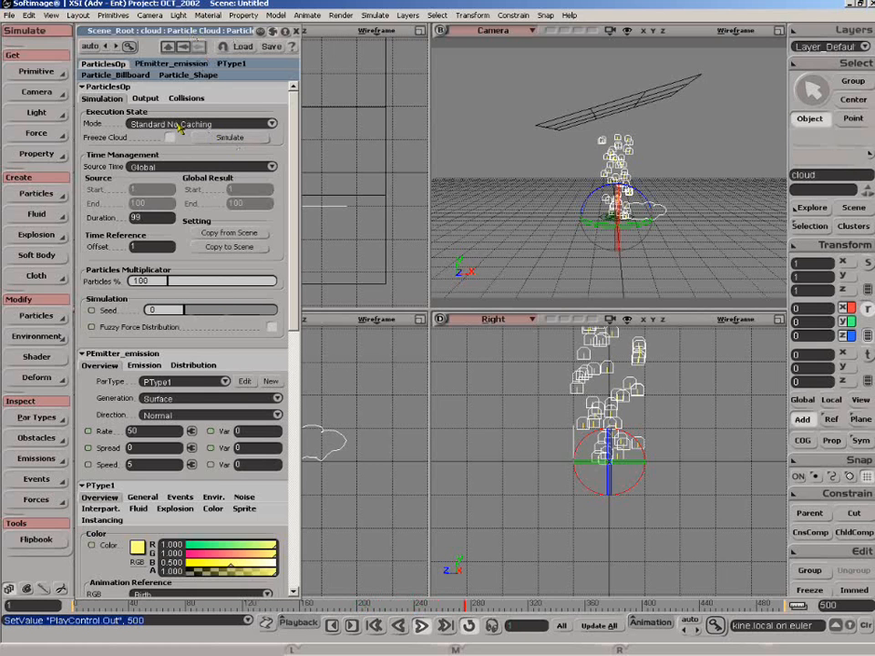
Set the particle cloud to Standard No Caching mode with Global source time and close its properties.
{"action": "left_click", "coordinate": [216, 125]}
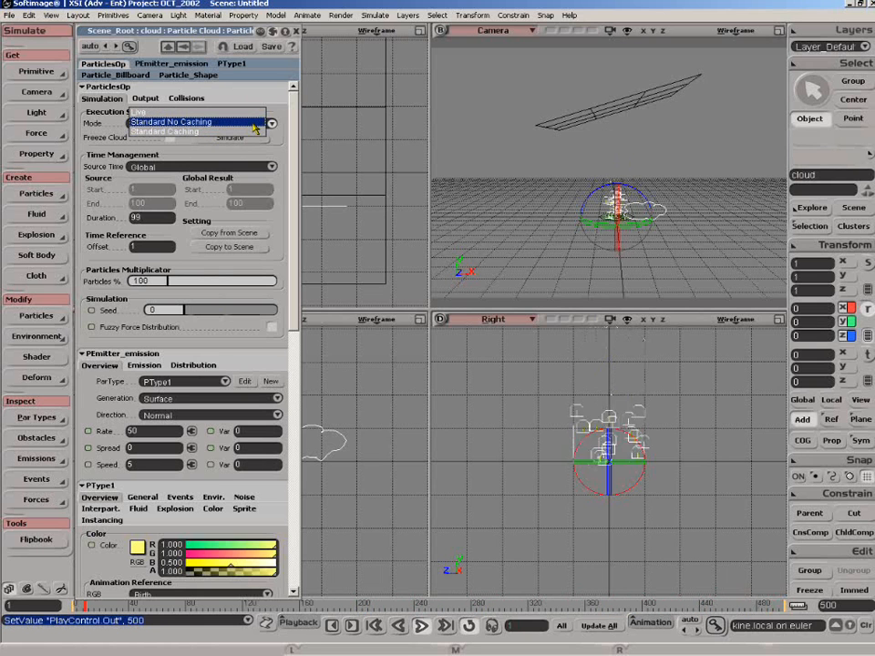
{"action": "left_click", "coordinate": [254, 127]}
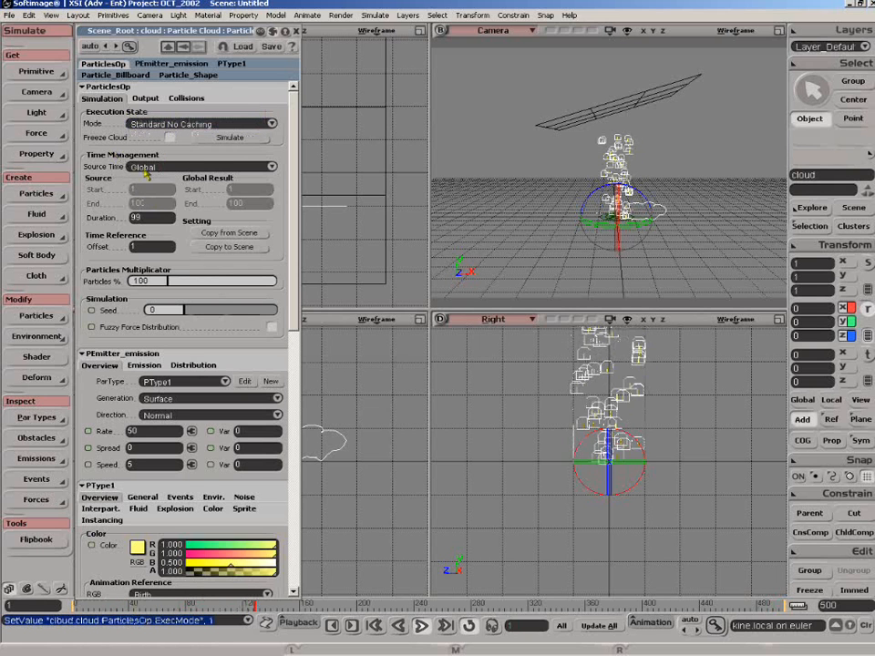
{"action": "left_click", "coordinate": [174, 168]}
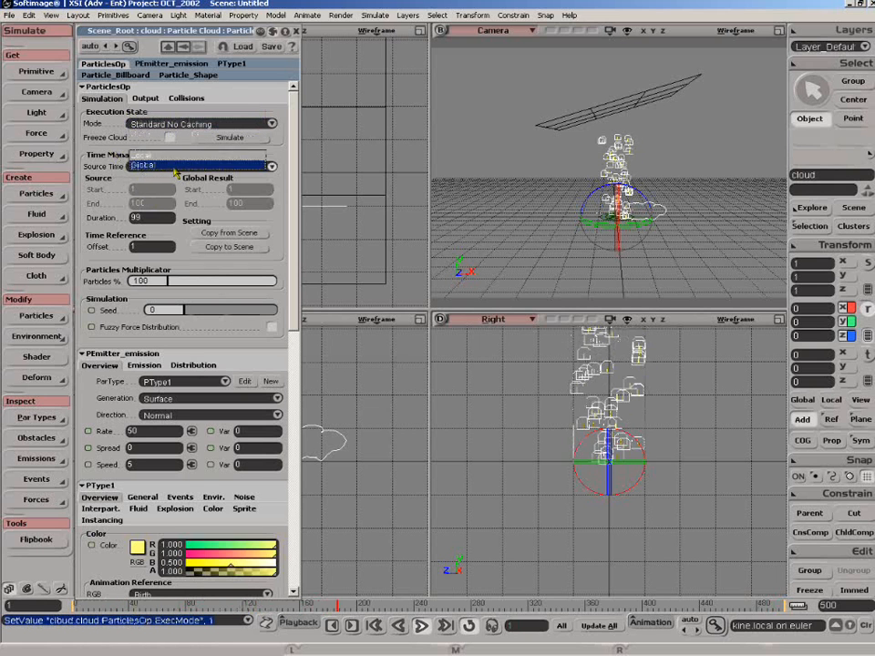
{"action": "left_click", "coordinate": [175, 167]}
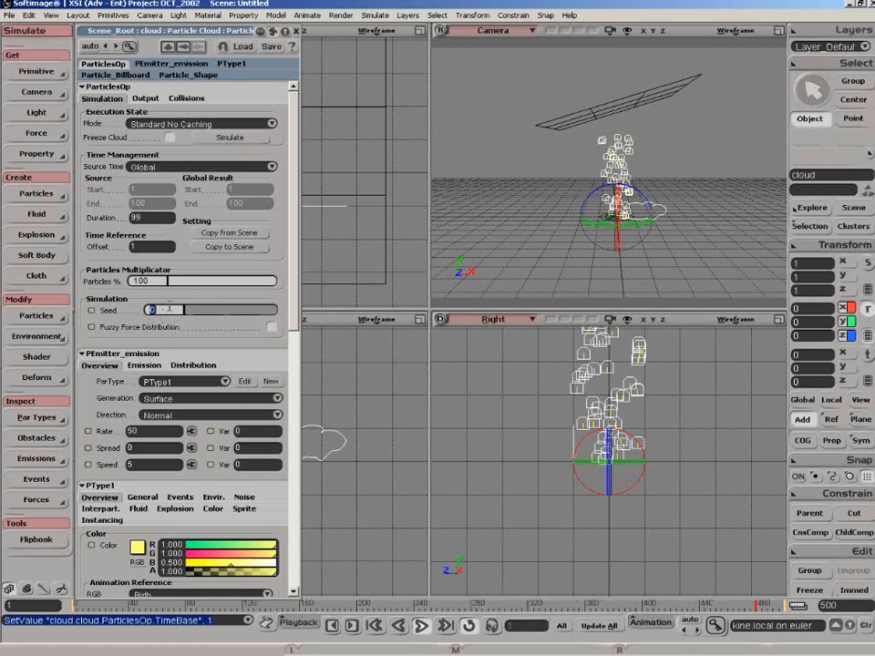
{"action": "left_click_drag", "start_coordinate": [186, 32], "coordinate": [195, 63]}
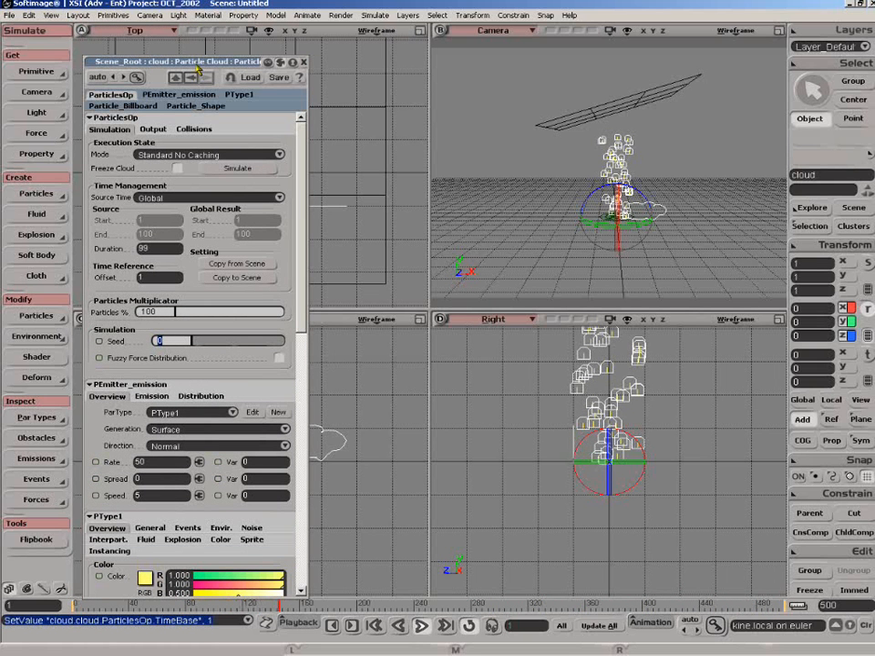
{"action": "left_click_drag", "start_coordinate": [195, 68], "coordinate": [193, 53]}
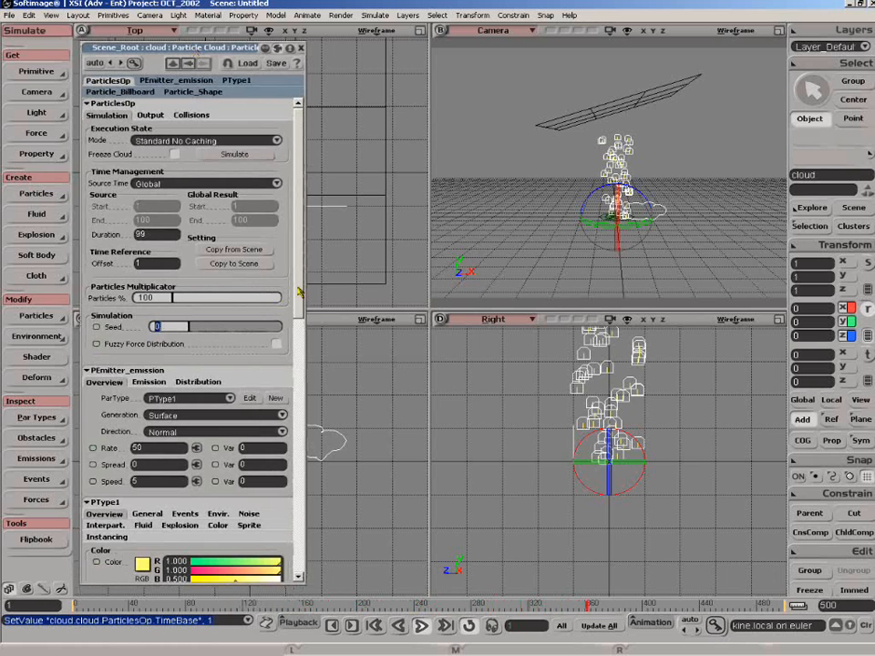
{"action": "left_click", "coordinate": [300, 47]}
{"action": "key", "text": "c"}
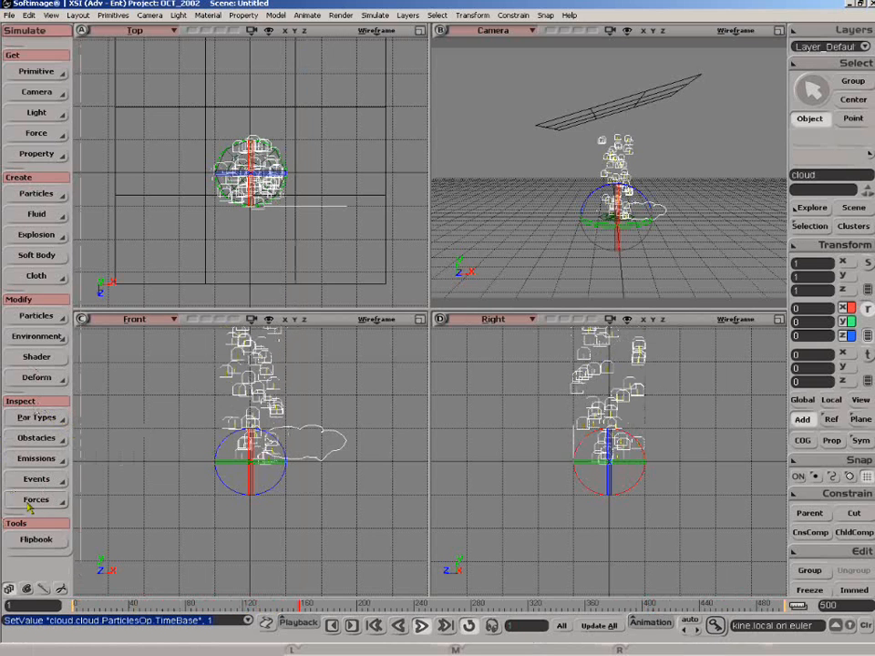
Turn on Live Forever in the general properties of particle type PType1 and replay the simulation from the start.
{"action": "left_click", "coordinate": [40, 418]}
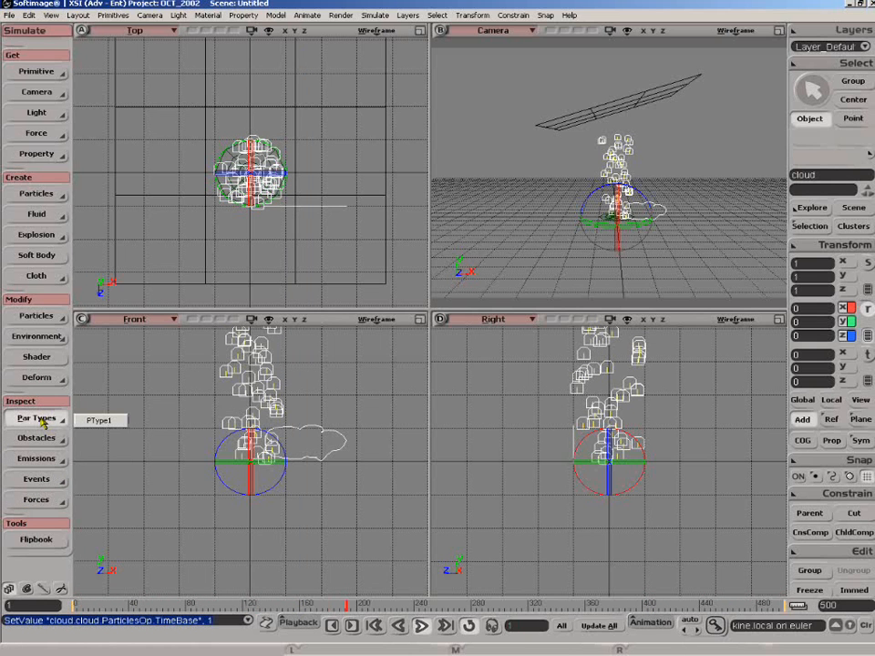
{"action": "left_click", "coordinate": [98, 420]}
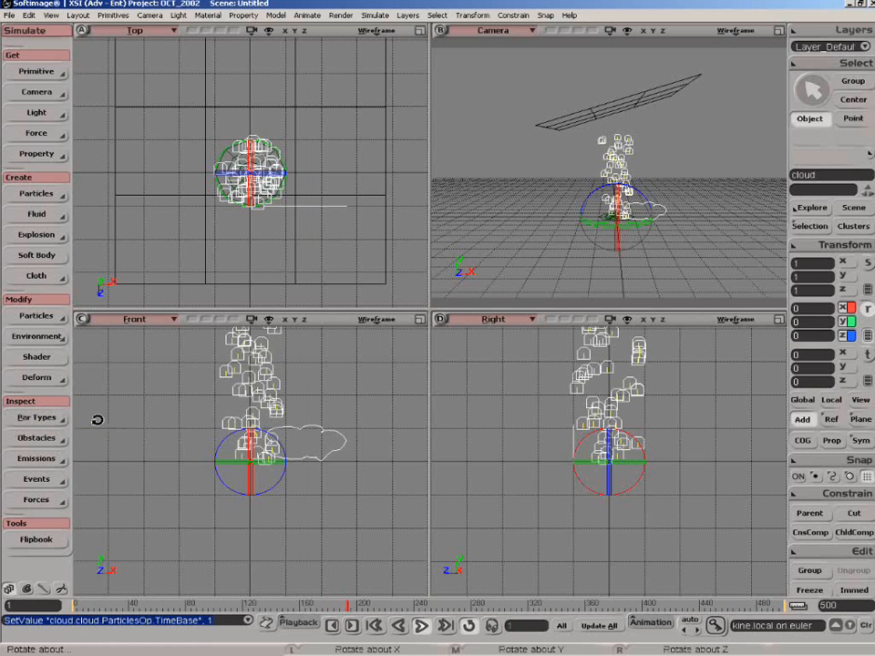
{"action": "left_click_drag", "start_coordinate": [227, 34], "coordinate": [258, 35]}
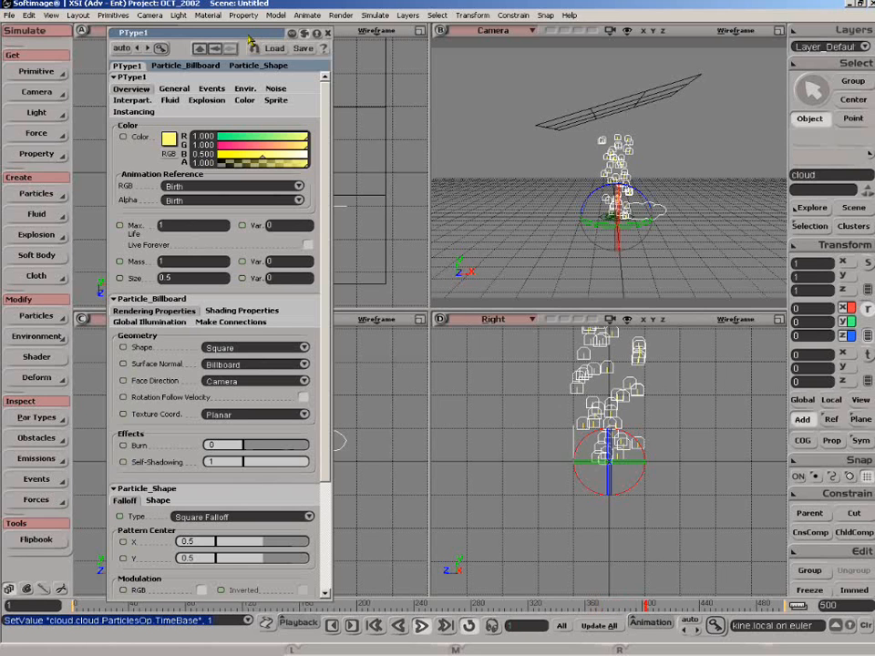
{"action": "left_click_drag", "start_coordinate": [244, 38], "coordinate": [238, 63]}
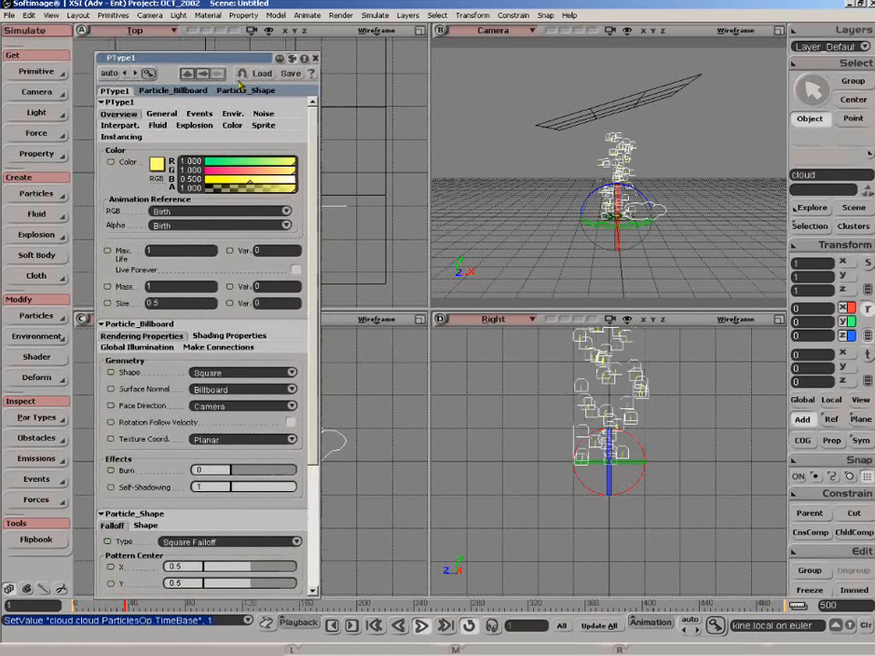
{"action": "left_click_drag", "start_coordinate": [239, 63], "coordinate": [238, 60]}
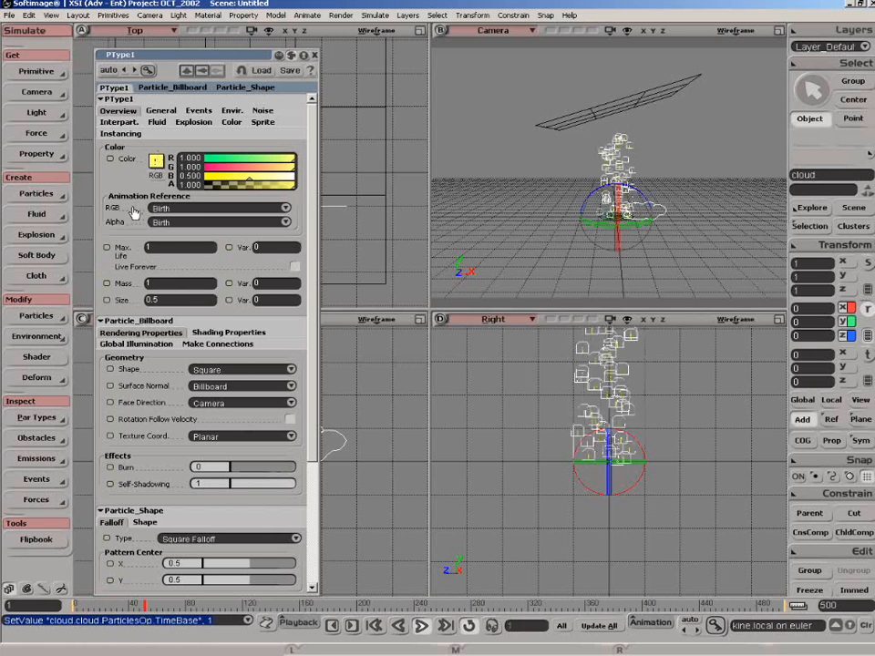
{"action": "left_click", "coordinate": [160, 111]}
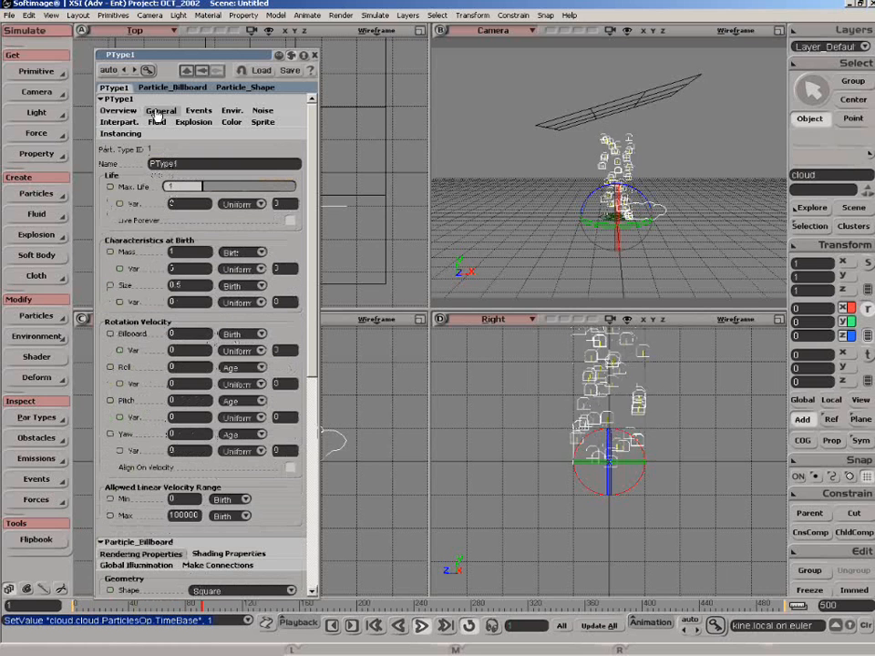
{"action": "left_click_drag", "start_coordinate": [119, 51], "coordinate": [110, 45]}
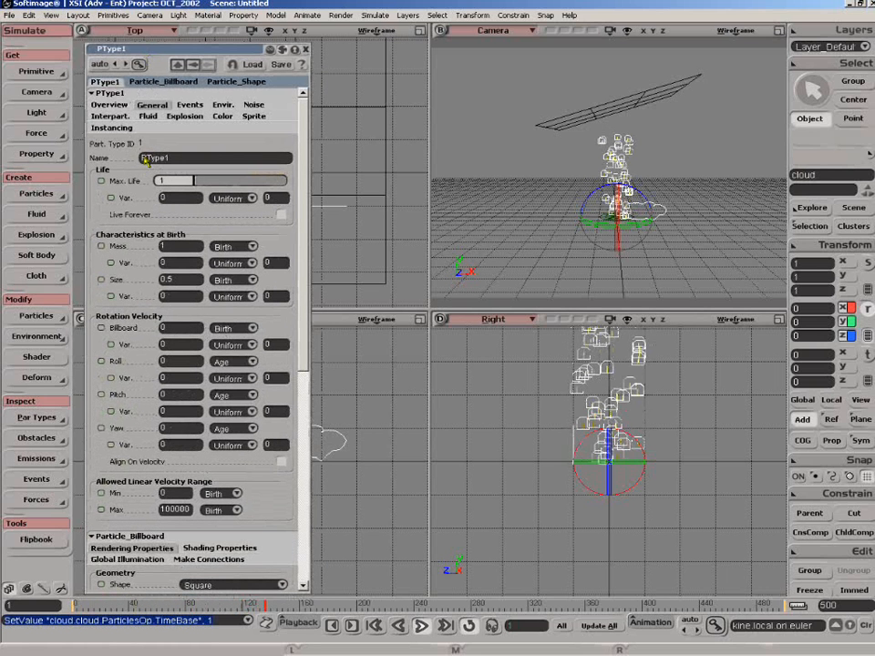
{"action": "left_click", "coordinate": [281, 214]}
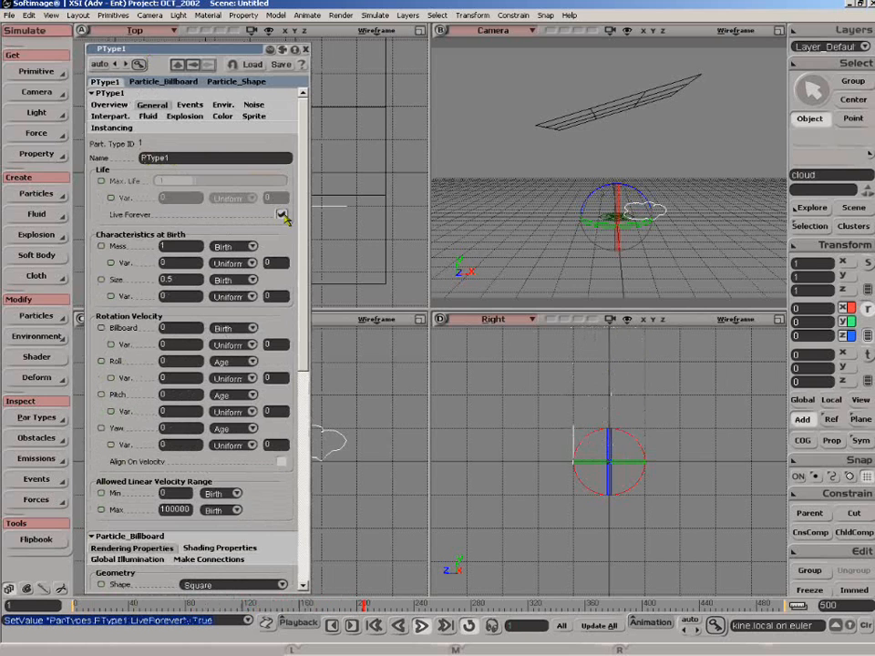
{"action": "left_click", "coordinate": [421, 626]}
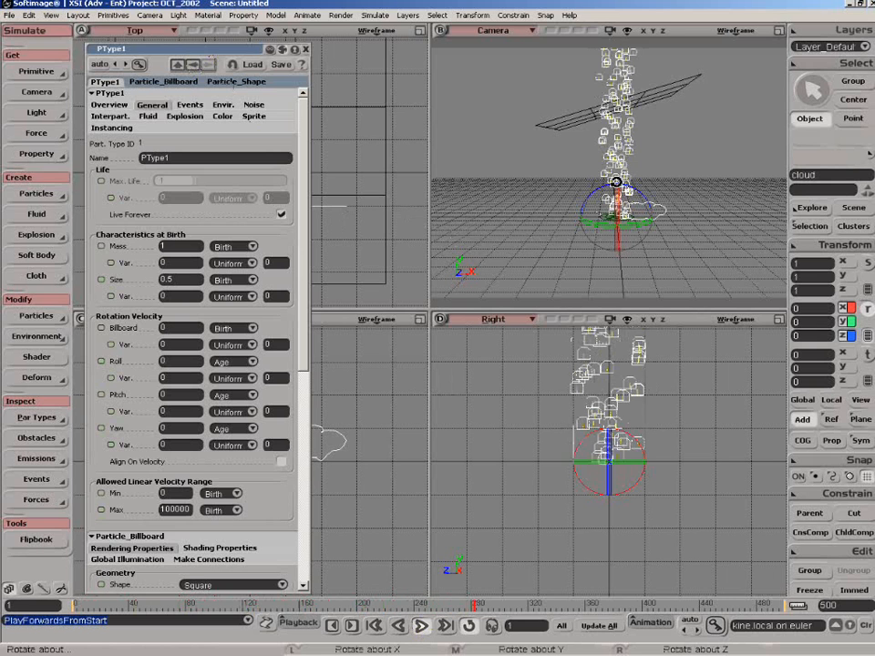
Copy the scene's time range into the particle cloud's simulation settings and return to the PType1 properties.
{"action": "left_click", "coordinate": [192, 65]}
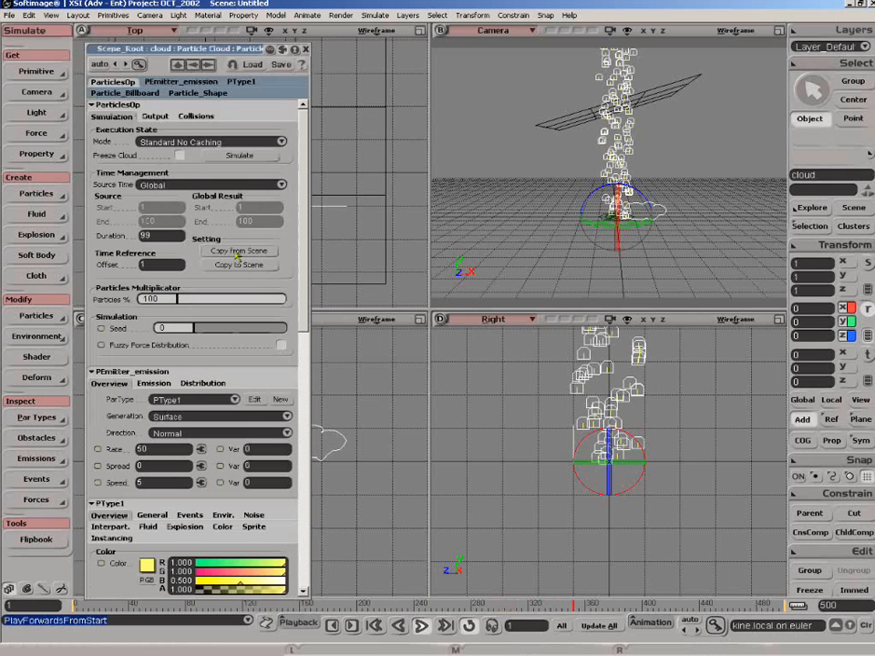
{"action": "left_click", "coordinate": [234, 250]}
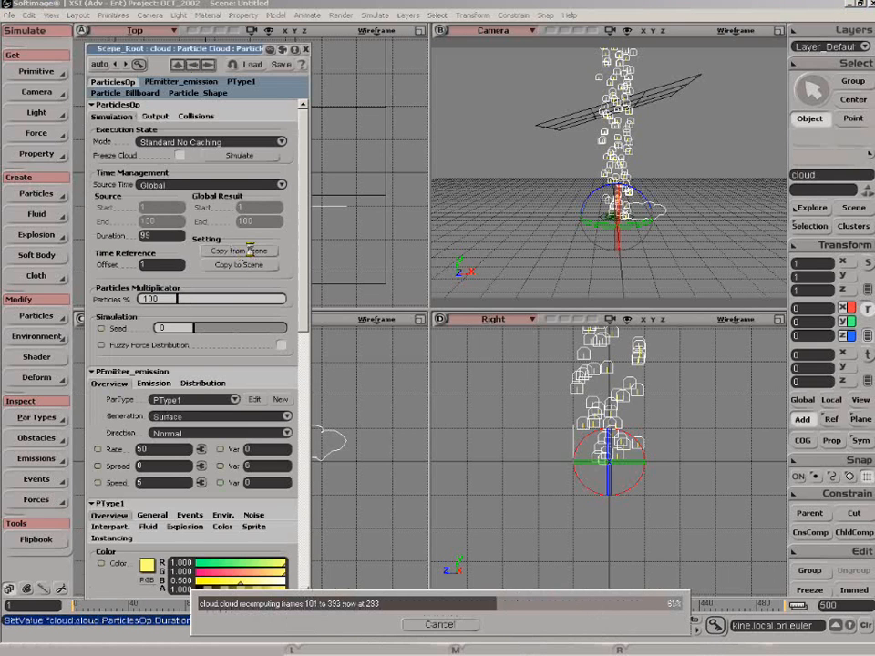
{"action": "left_click", "coordinate": [207, 65]}
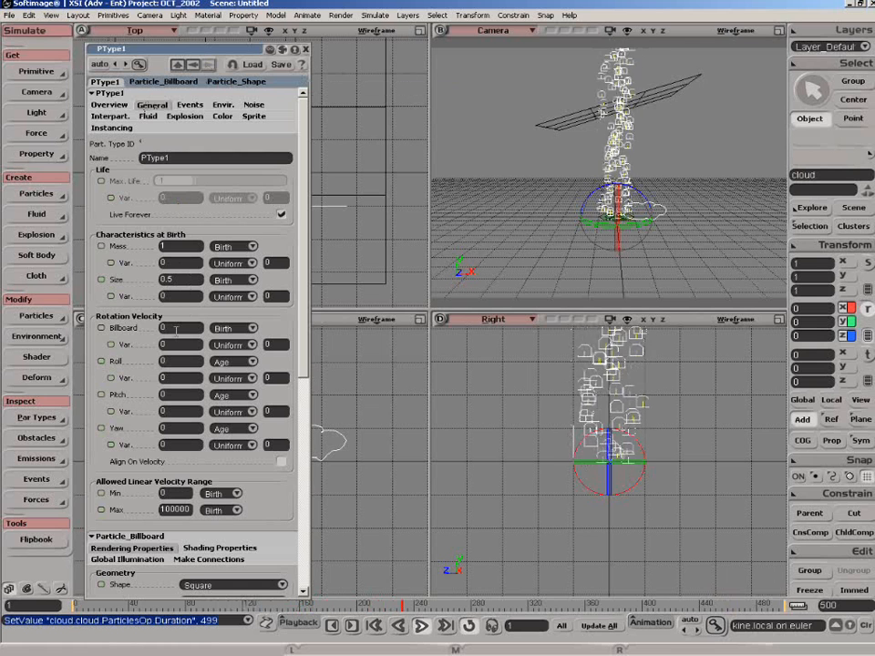
Set PType1's billboard rotation velocity to 90 with a variance of 620.
{"action": "type", "text": "90"}
{"action": "key", "text": "Return"}
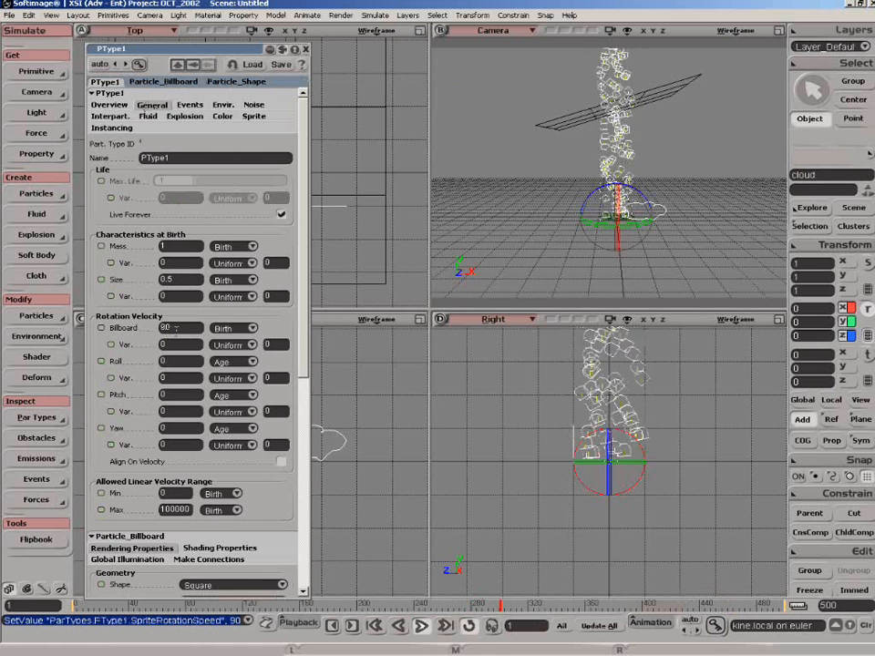
{"action": "left_click", "coordinate": [183, 344]}
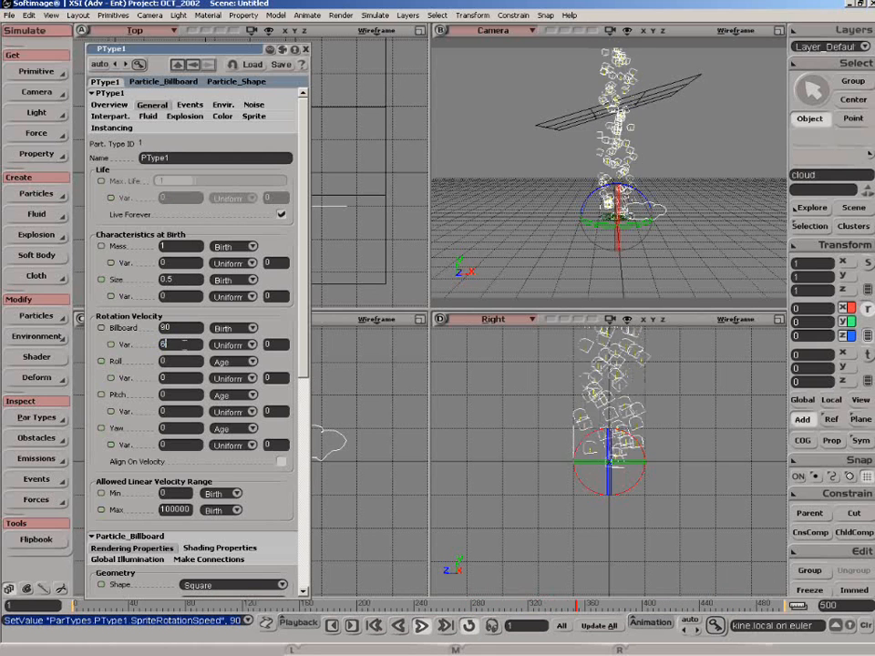
{"action": "type", "text": "620"}
{"action": "key", "text": "Return"}
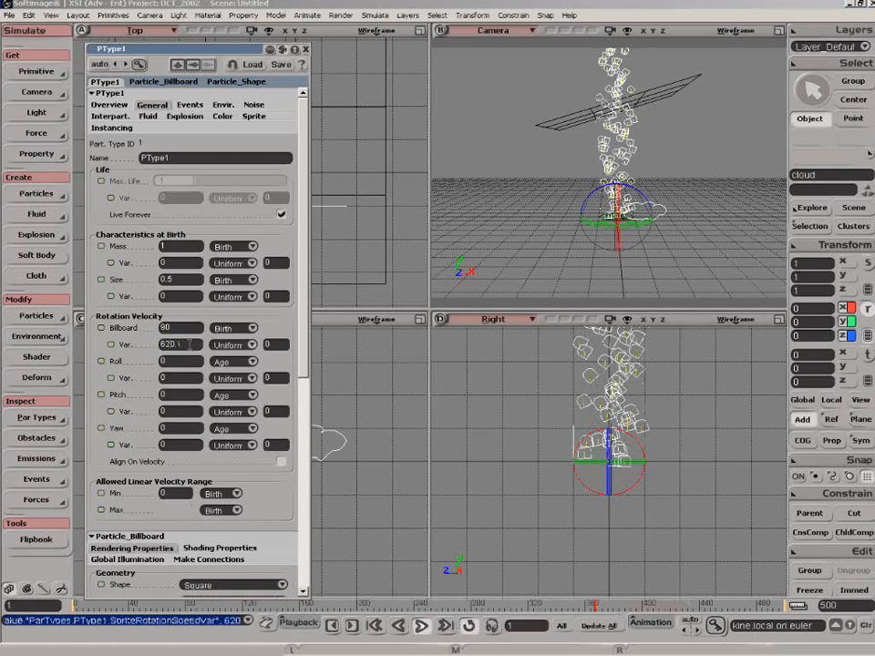
{"action": "left_click", "coordinate": [186, 343]}
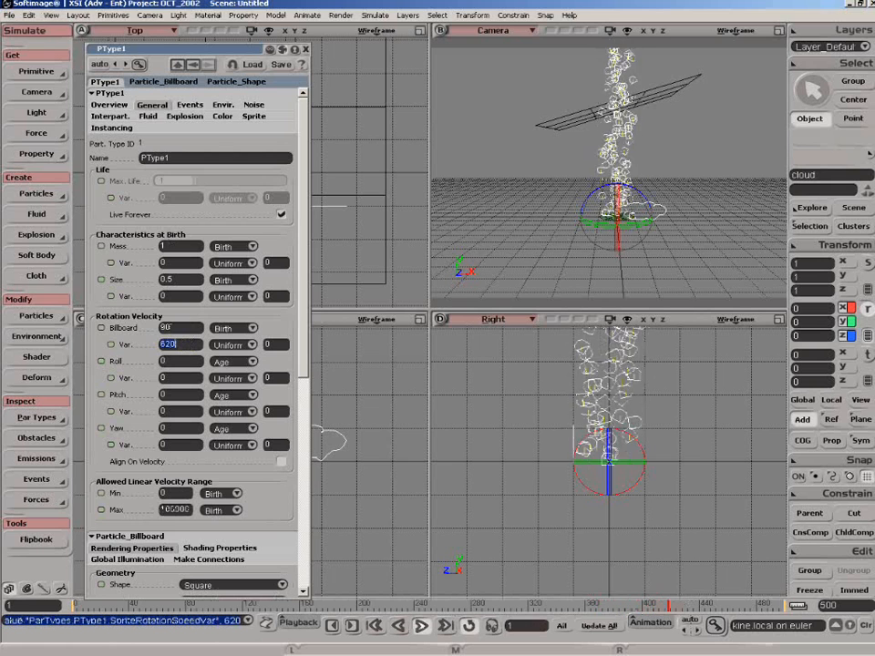
Set the tilted grid as an obstacle for the particle cloud, keeping the default obstacle properties.
{"action": "left_click", "coordinate": [190, 105]}
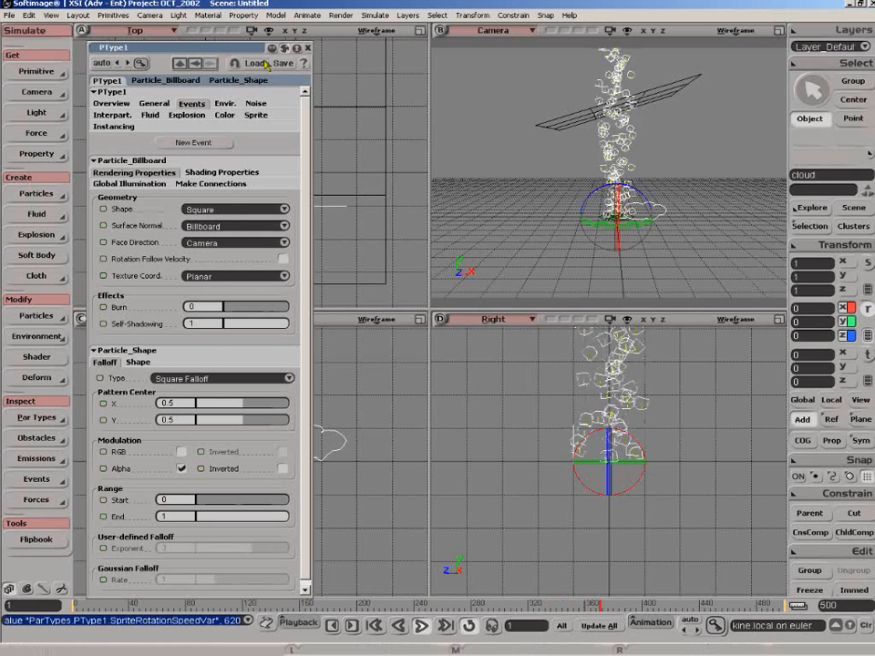
{"action": "key", "text": "space"}
{"action": "left_click", "coordinate": [636, 152]}
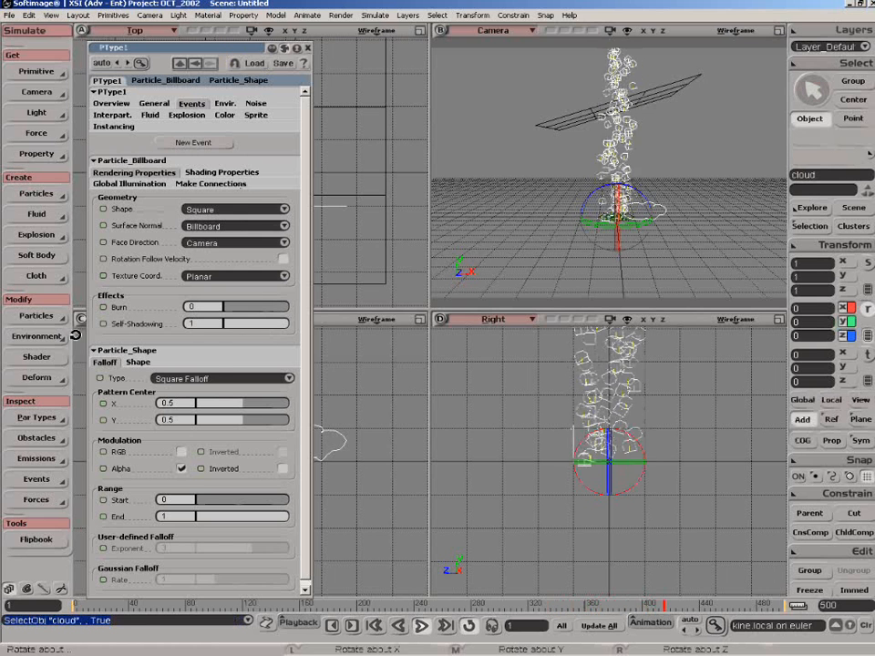
{"action": "left_click", "coordinate": [37, 336]}
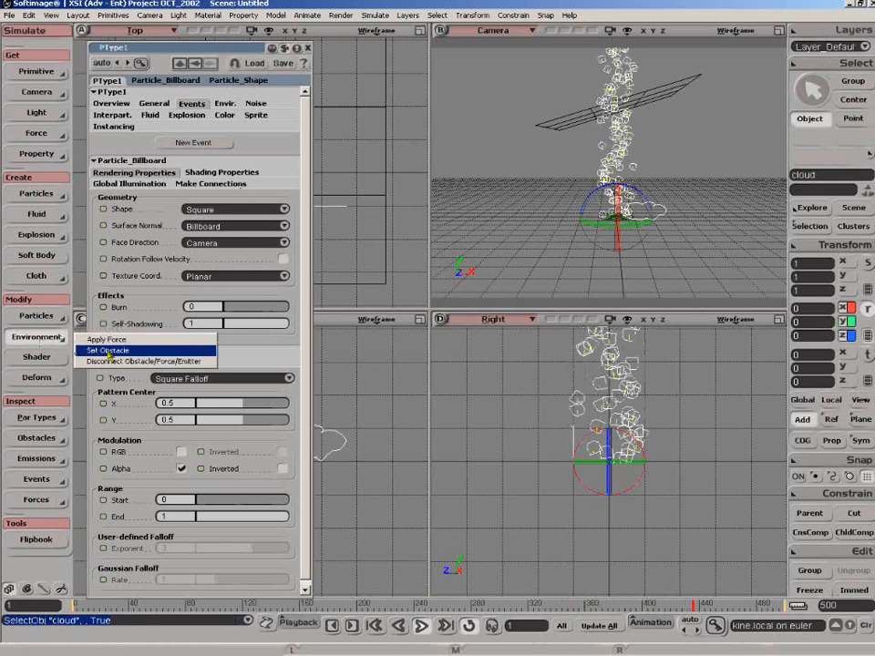
{"action": "left_click", "coordinate": [107, 350]}
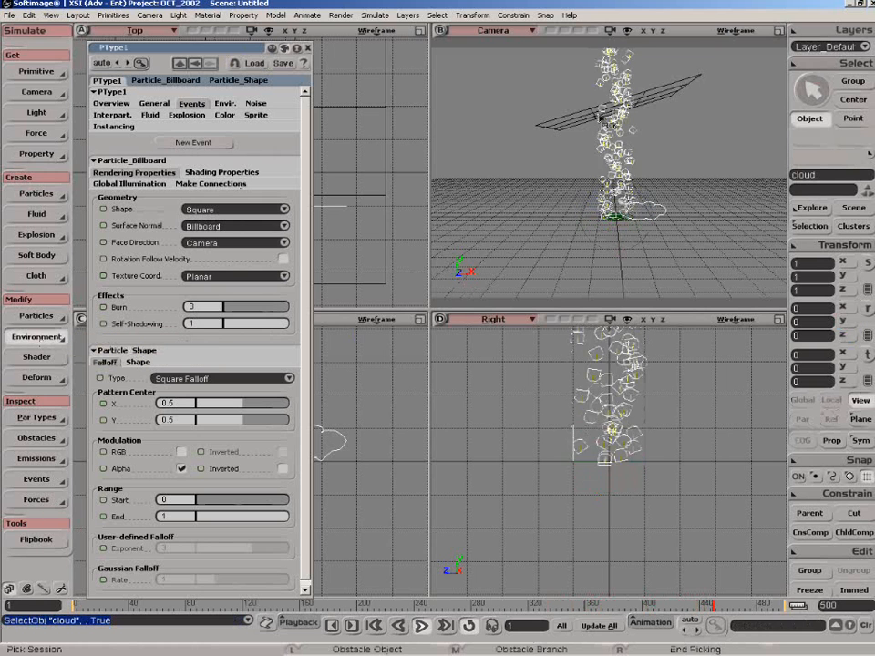
{"action": "left_click", "coordinate": [561, 136]}
{"action": "right_click", "coordinate": [496, 173]}
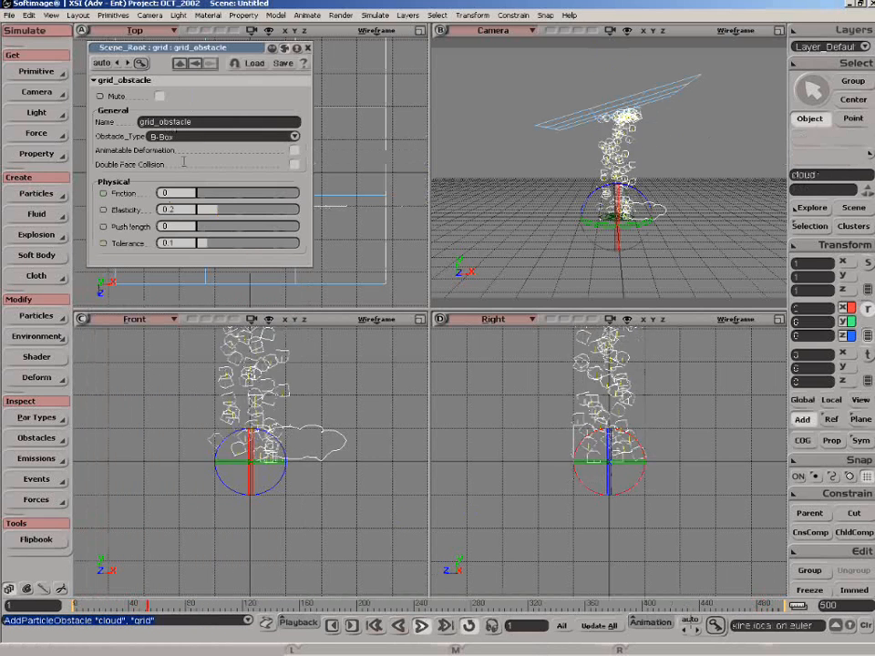
{"action": "left_click", "coordinate": [308, 48]}
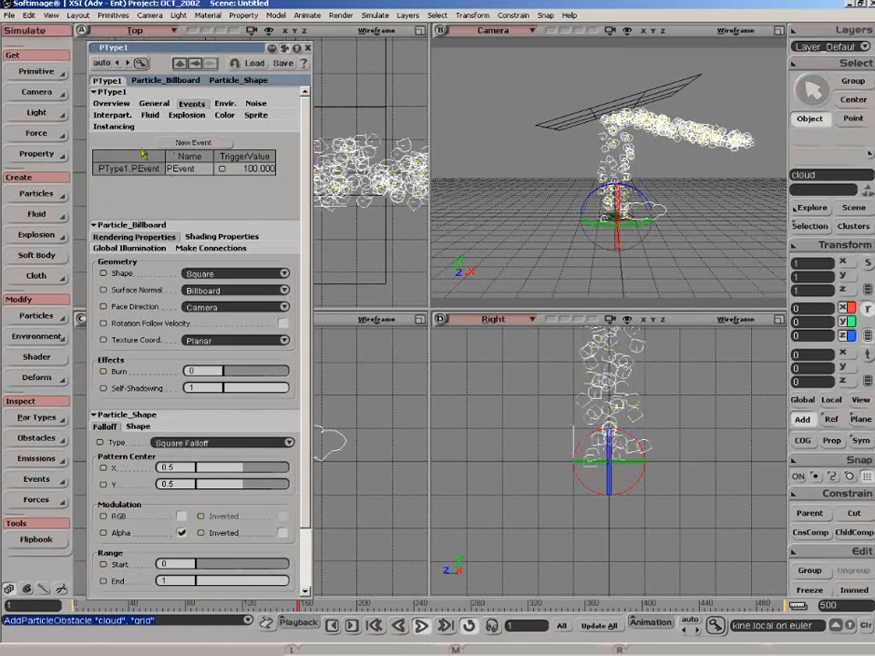
Open the properties of PType1's PEvent event and place them beside the PType1 properties.
{"action": "right_click", "coordinate": [135, 170]}
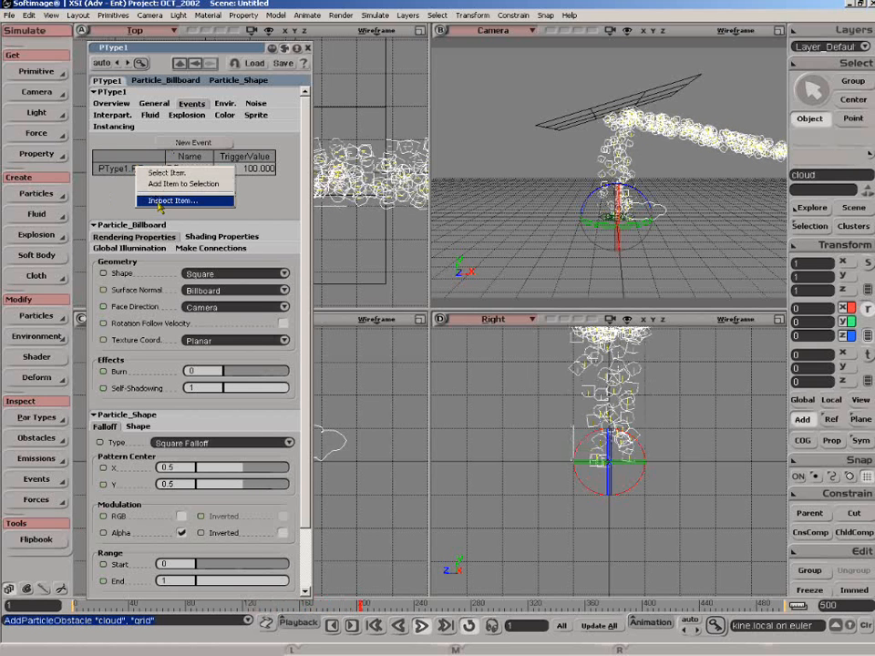
{"action": "left_click", "coordinate": [159, 202]}
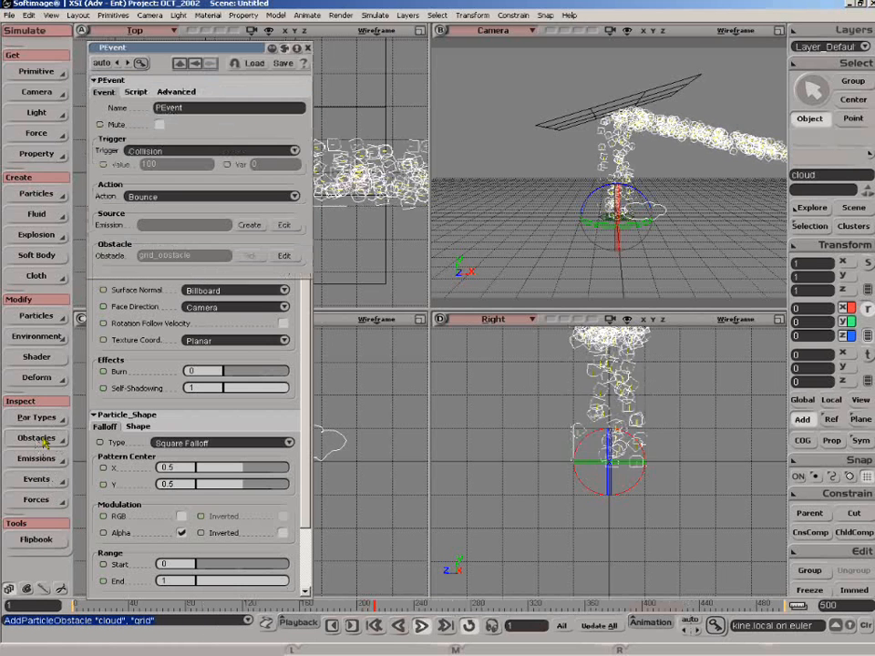
{"action": "left_click", "coordinate": [43, 482]}
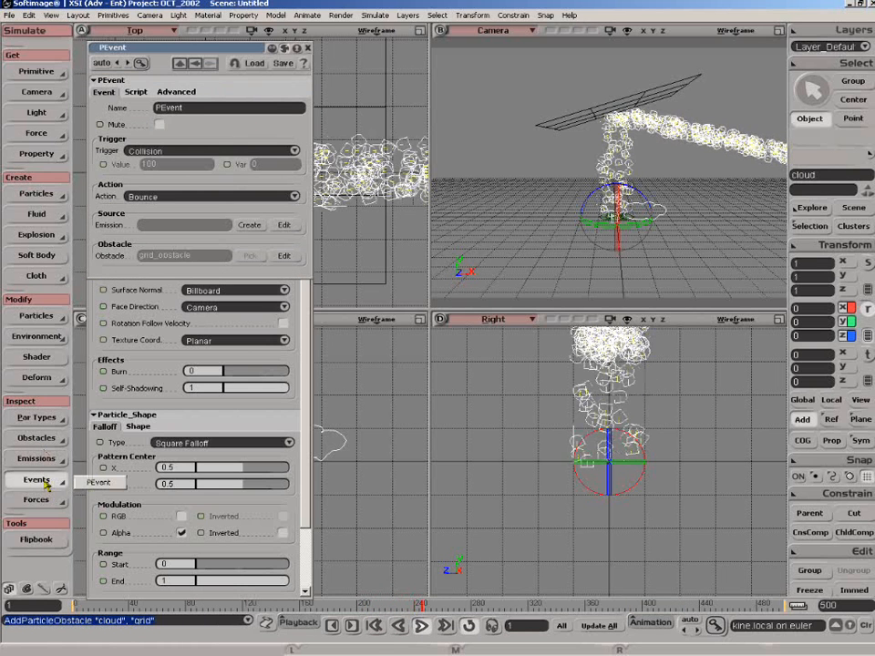
{"action": "left_click_drag", "start_coordinate": [225, 56], "coordinate": [511, 189]}
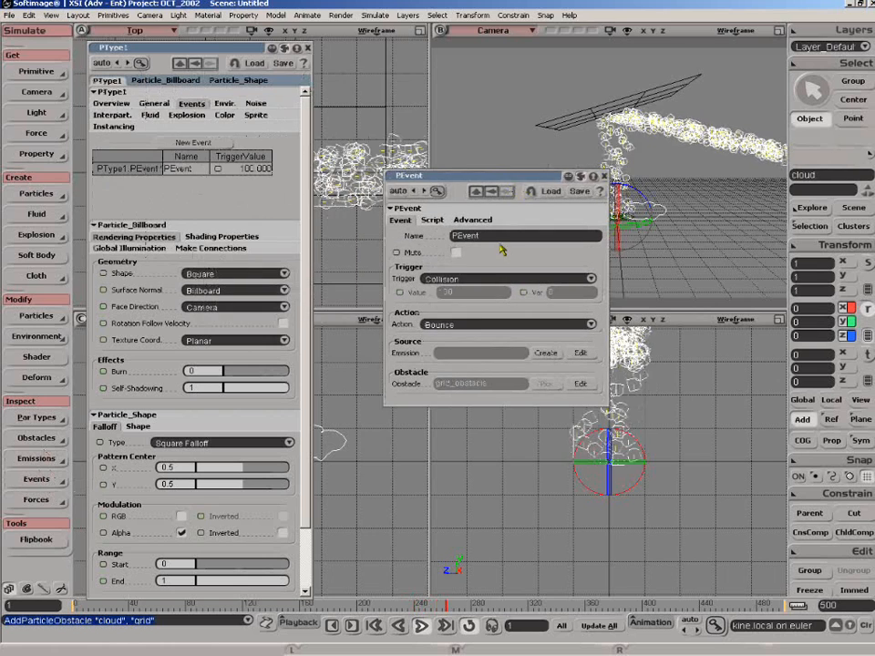
Set the event's trigger to Collision and its action to Script, and show its script settings.
{"action": "left_click", "coordinate": [474, 279]}
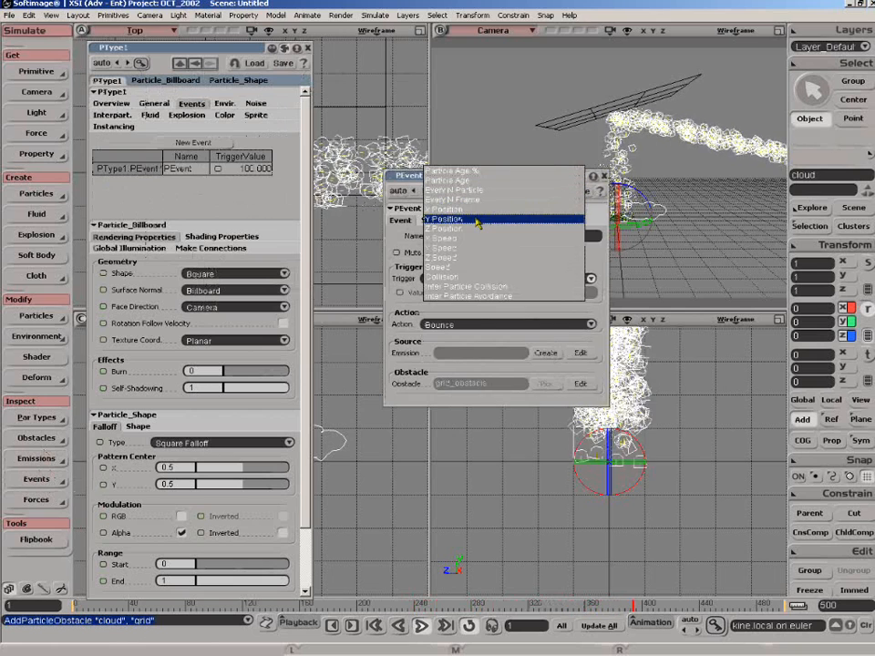
{"action": "left_click", "coordinate": [476, 278]}
{"action": "left_click", "coordinate": [480, 325]}
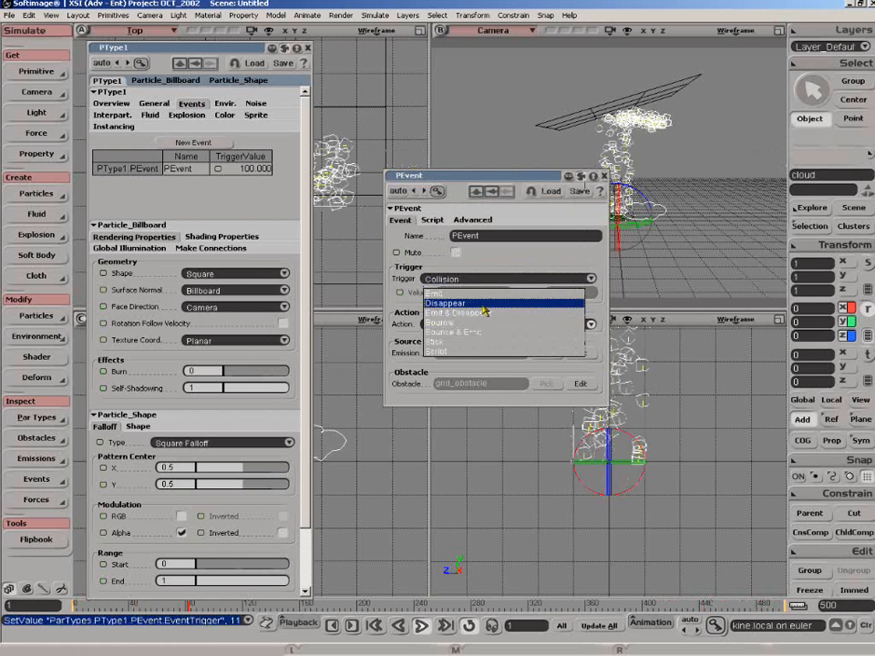
{"action": "left_click", "coordinate": [485, 354]}
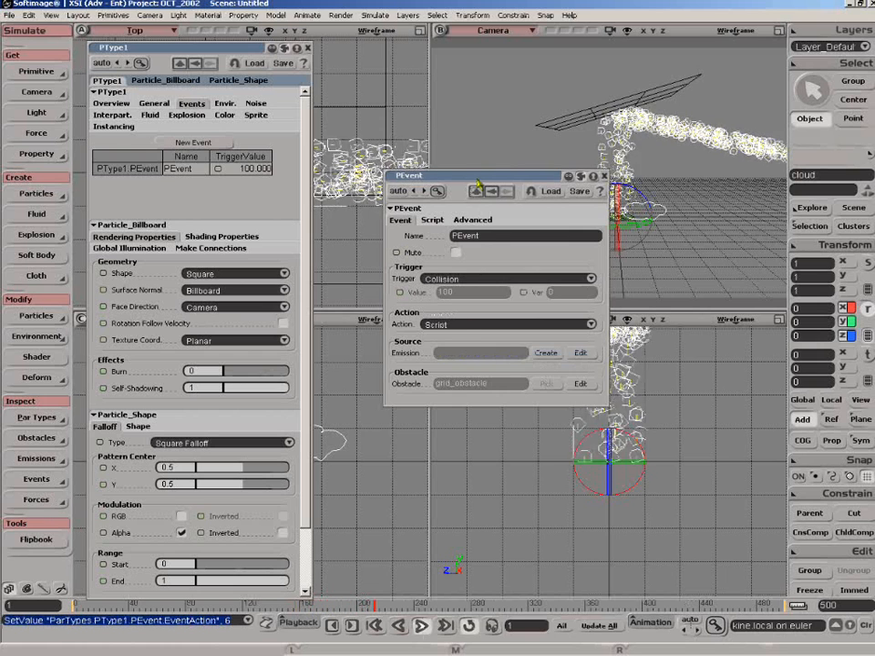
{"action": "left_click_drag", "start_coordinate": [476, 178], "coordinate": [465, 185]}
{"action": "left_click", "coordinate": [421, 228]}
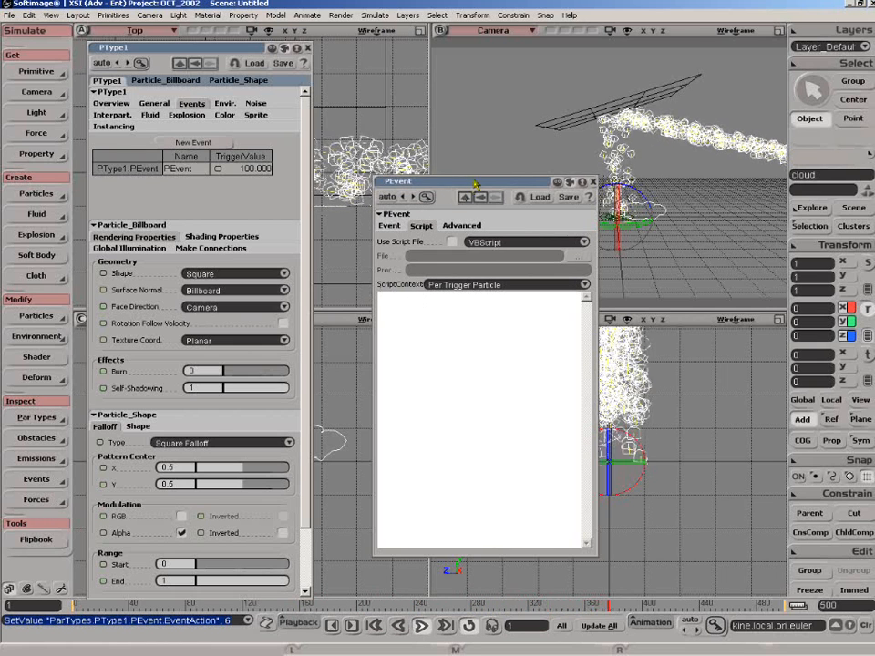
Close the event's properties and examine PType1's sensitivity to forces in the environment settings.
{"action": "left_click", "coordinate": [594, 181]}
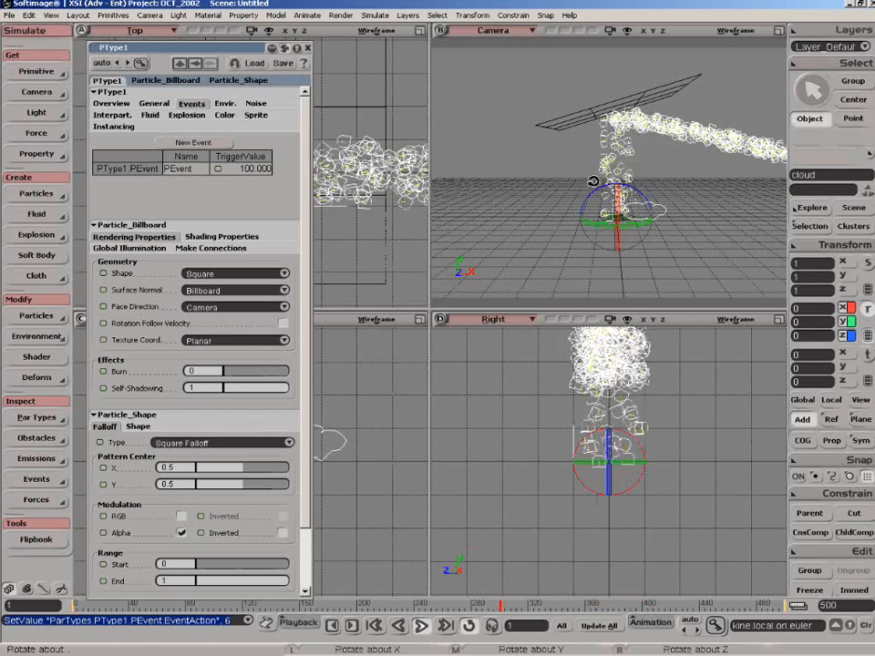
{"action": "left_click_drag", "start_coordinate": [232, 53], "coordinate": [236, 52]}
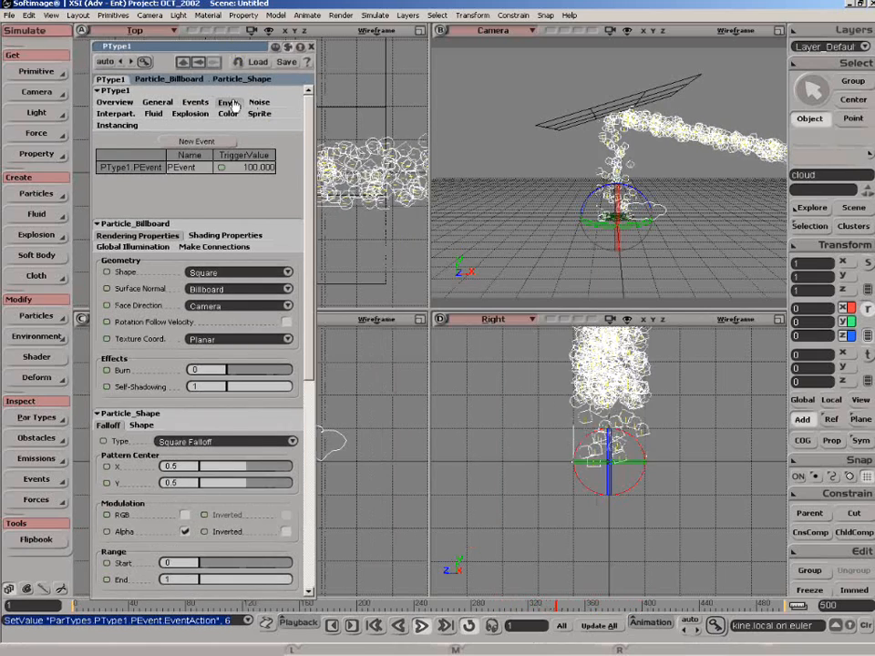
{"action": "left_click", "coordinate": [228, 102]}
{"action": "double_click", "coordinate": [181, 185]}
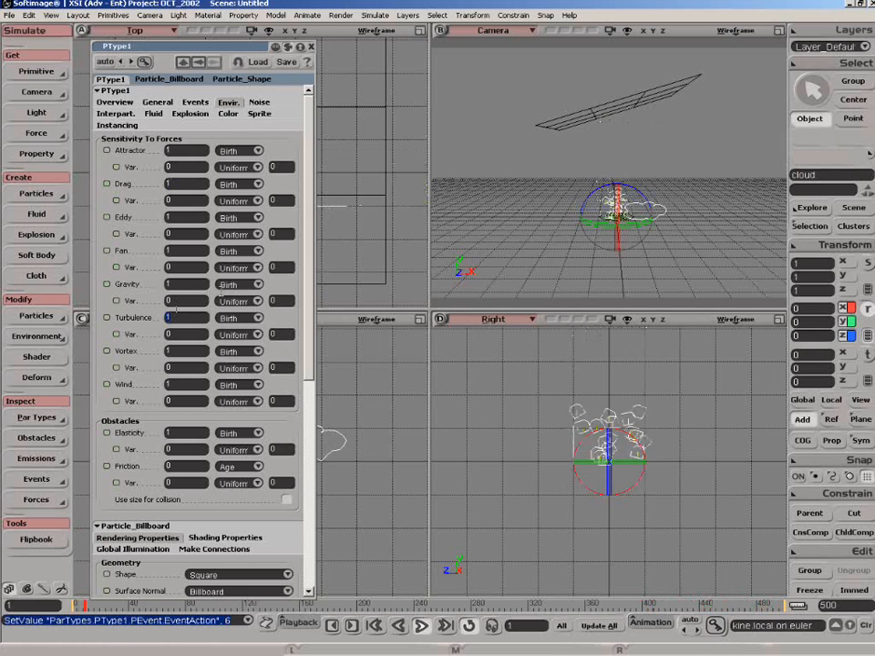
Apply a turbulence force with default settings to the particle cloud, check it in the Camera view and close its properties.
{"action": "key", "text": "space"}
{"action": "left_click", "coordinate": [645, 215]}
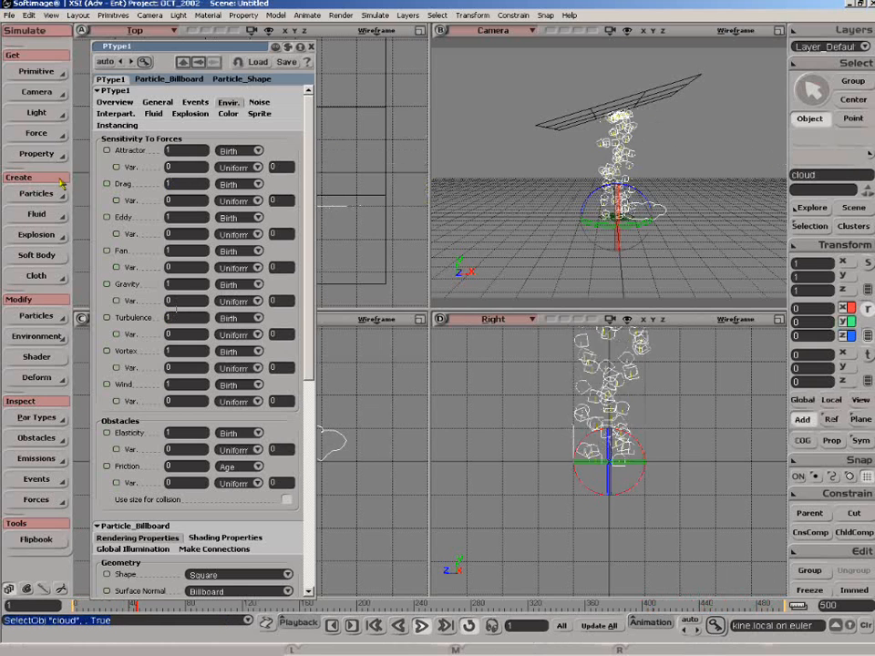
{"action": "left_click", "coordinate": [42, 133]}
{"action": "left_click", "coordinate": [114, 187]}
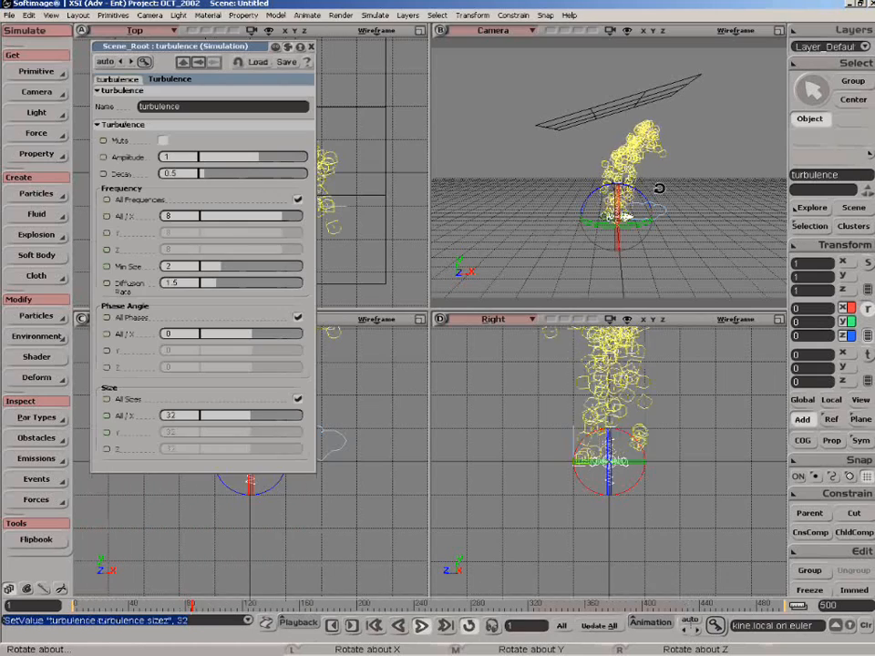
{"action": "key", "text": "s"}
{"action": "right_click_drag", "start_coordinate": [650, 215], "coordinate": [695, 246]}
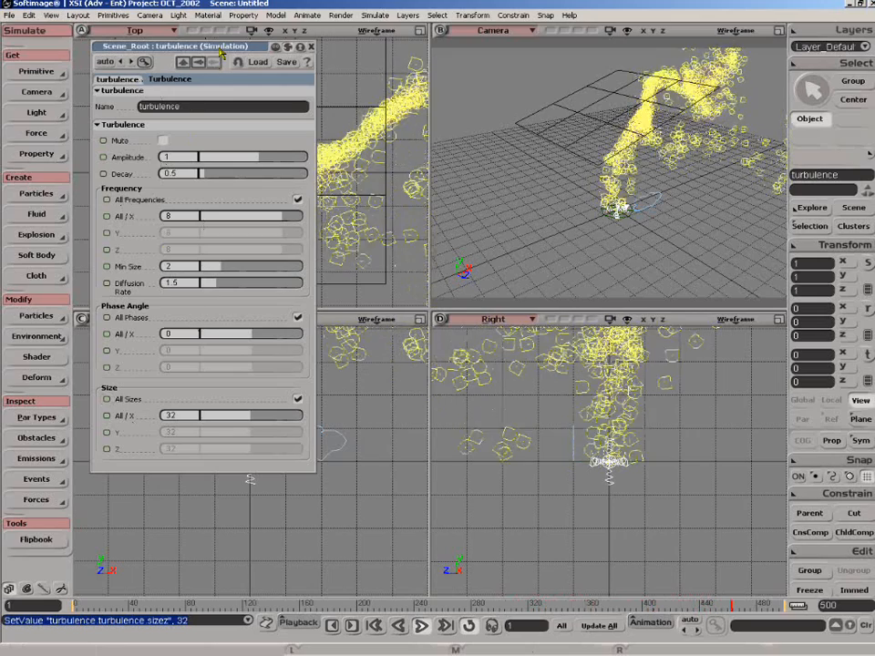
{"action": "left_click_drag", "start_coordinate": [219, 53], "coordinate": [214, 55]}
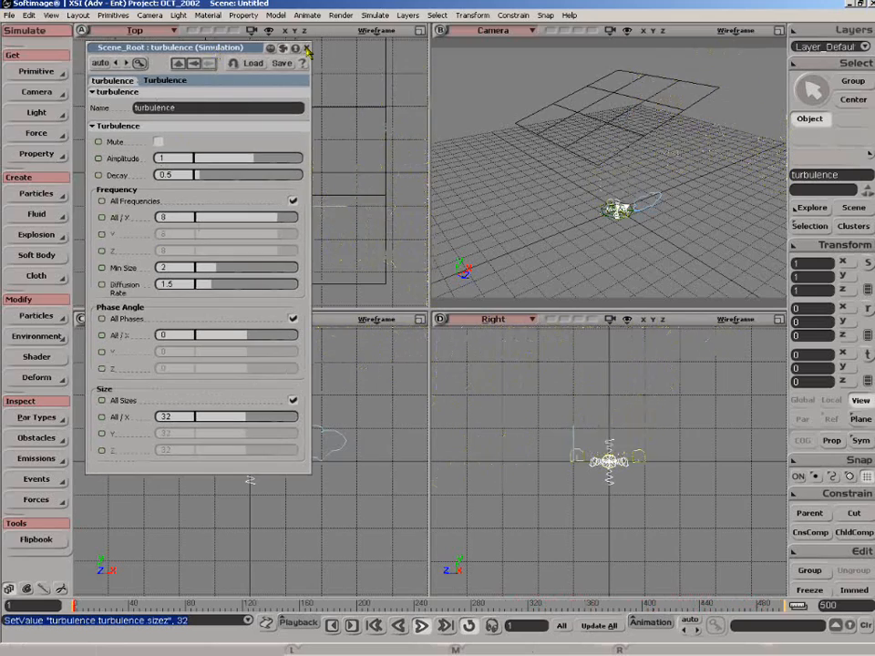
{"action": "left_click", "coordinate": [307, 48]}
Select the particle cloud, stop the simulation at frame 363 and show the Camera view alone.
{"action": "left_click", "coordinate": [624, 203]}
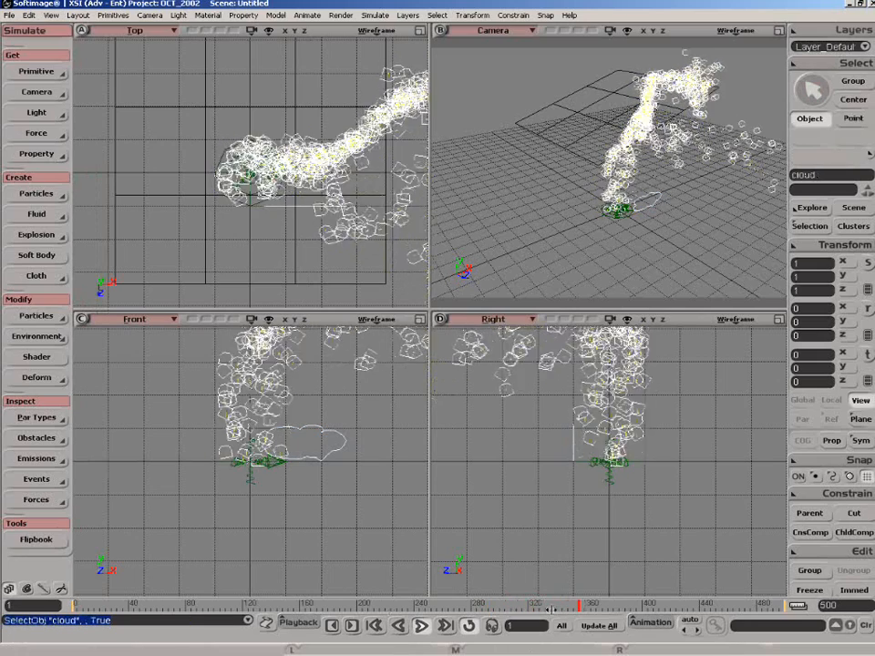
{"action": "left_click", "coordinate": [592, 605]}
{"action": "key", "text": "s"}
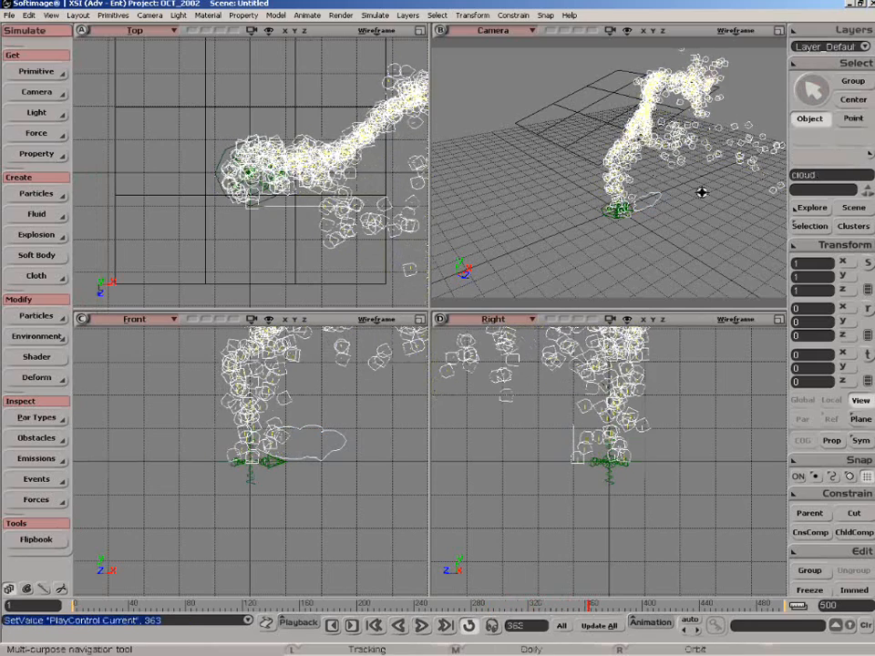
{"action": "key", "text": "F12"}
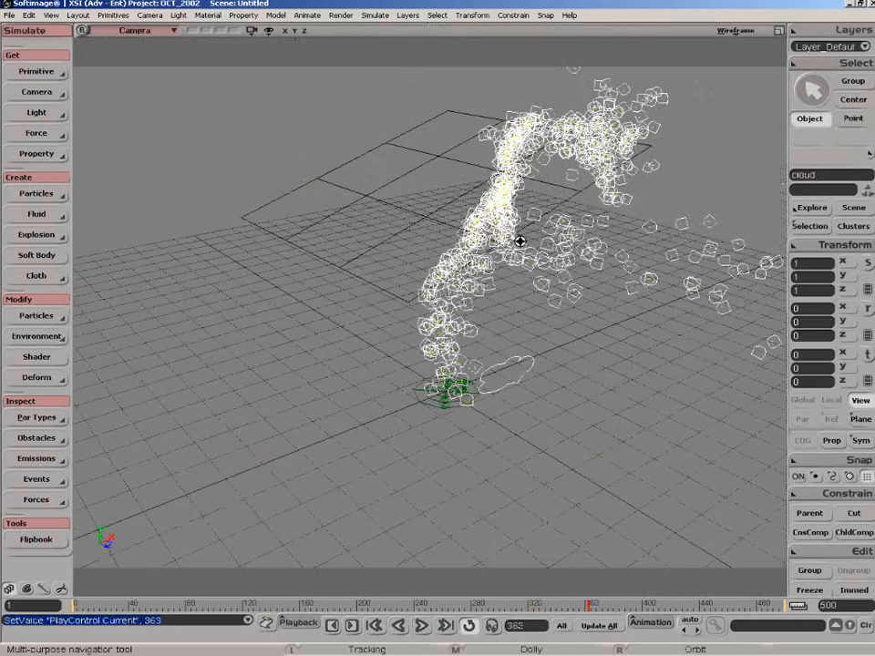
{"action": "key", "text": "z"}
{"action": "left_click_drag", "start_coordinate": [365, 476], "coordinate": [293, 528]}
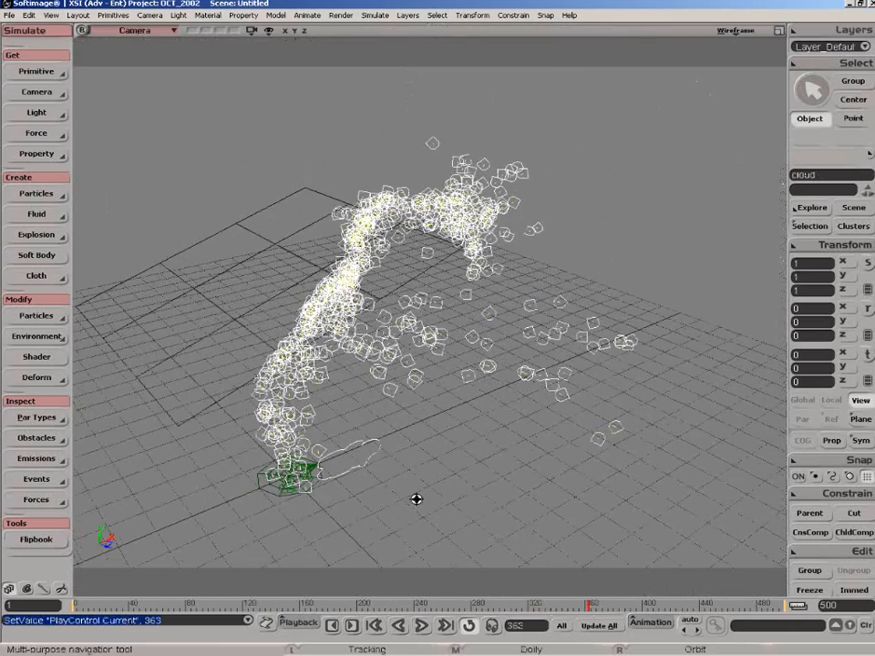
{"action": "right_click_drag", "start_coordinate": [422, 498], "coordinate": [401, 480]}
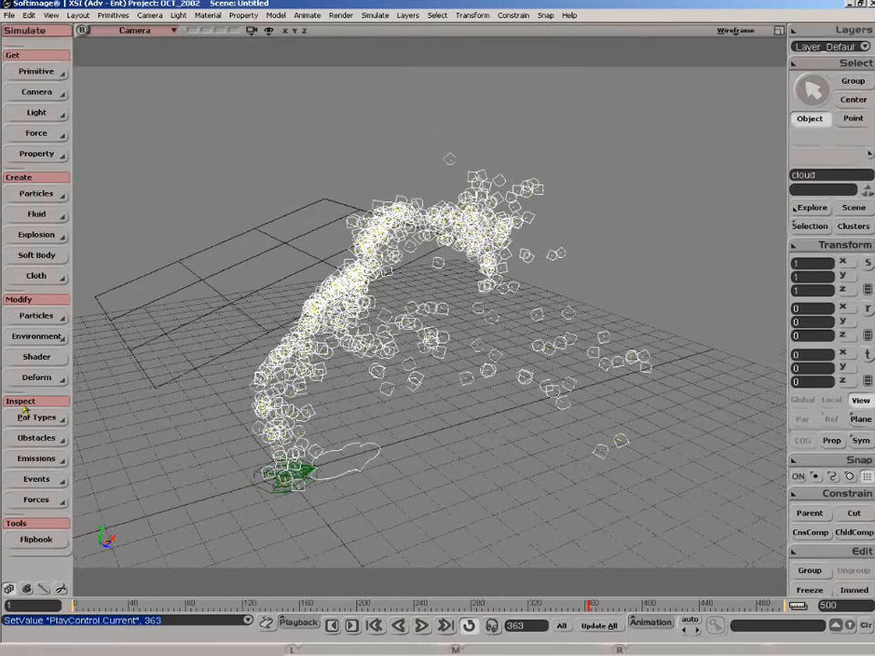
Set the cloud's current particles as its initial state and replay the simulation from the start, stopping at frame 377.
{"action": "left_click", "coordinate": [38, 314]}
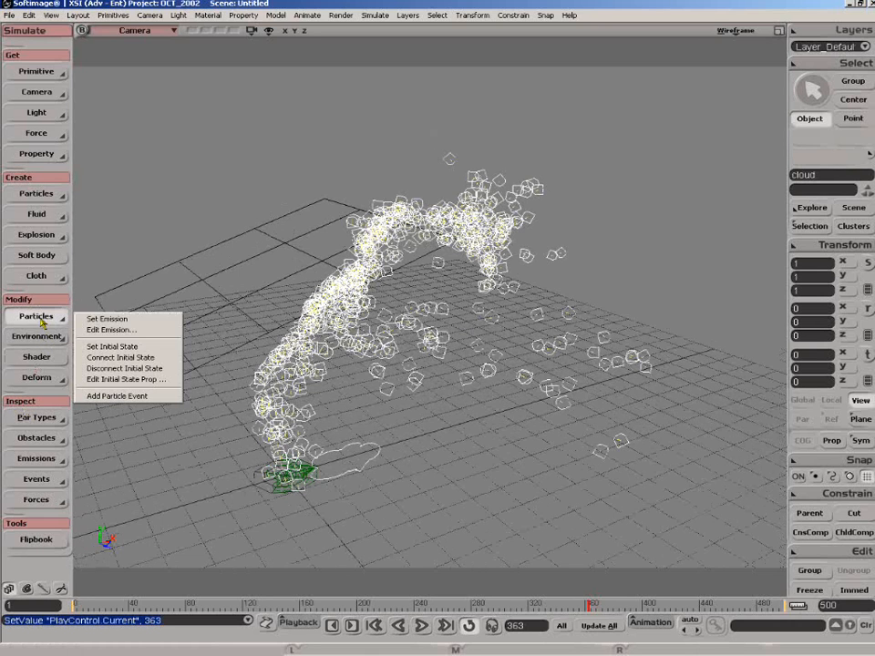
{"action": "left_click", "coordinate": [130, 349]}
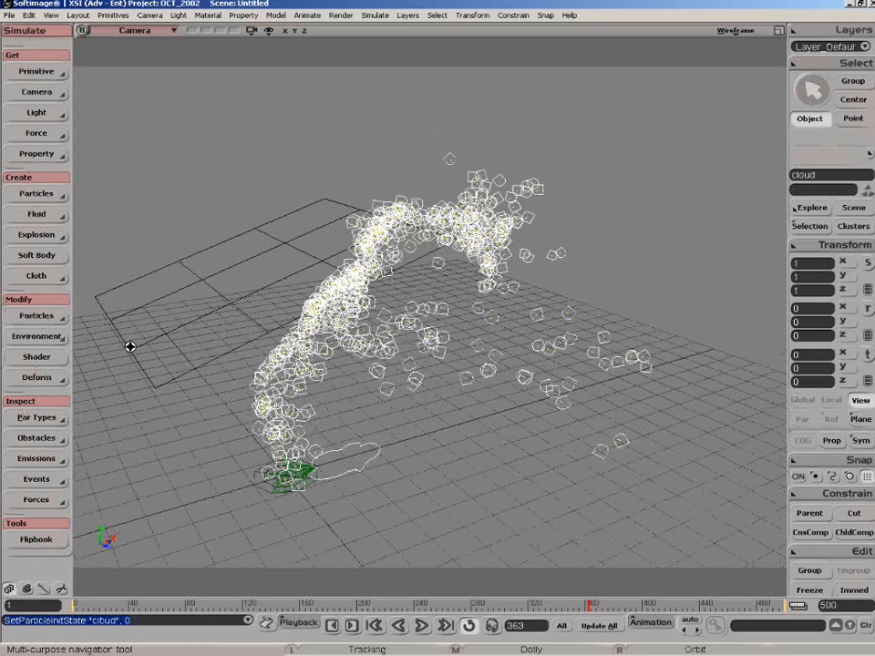
{"action": "left_click", "coordinate": [422, 626]}
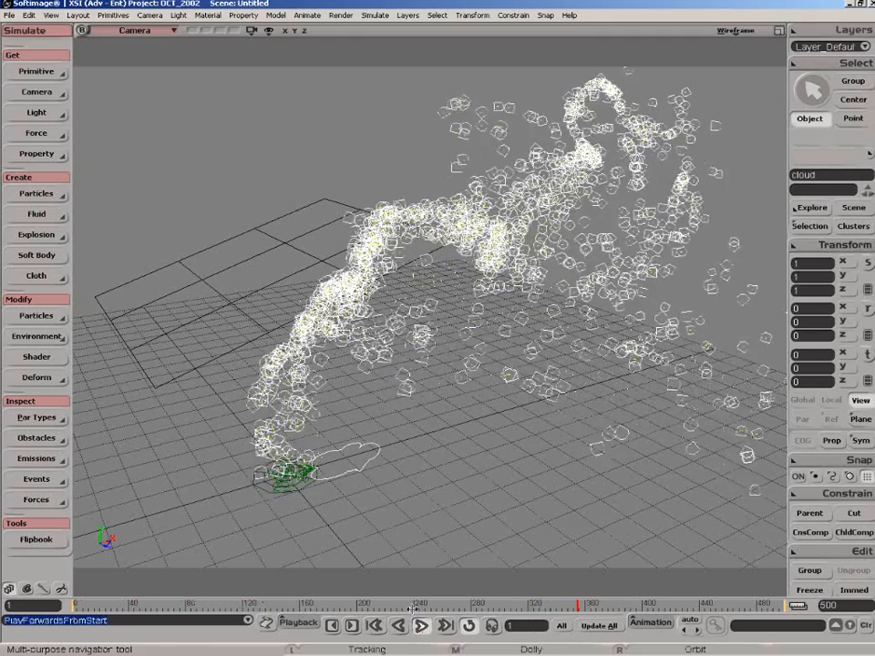
{"action": "left_click", "coordinate": [420, 625]}
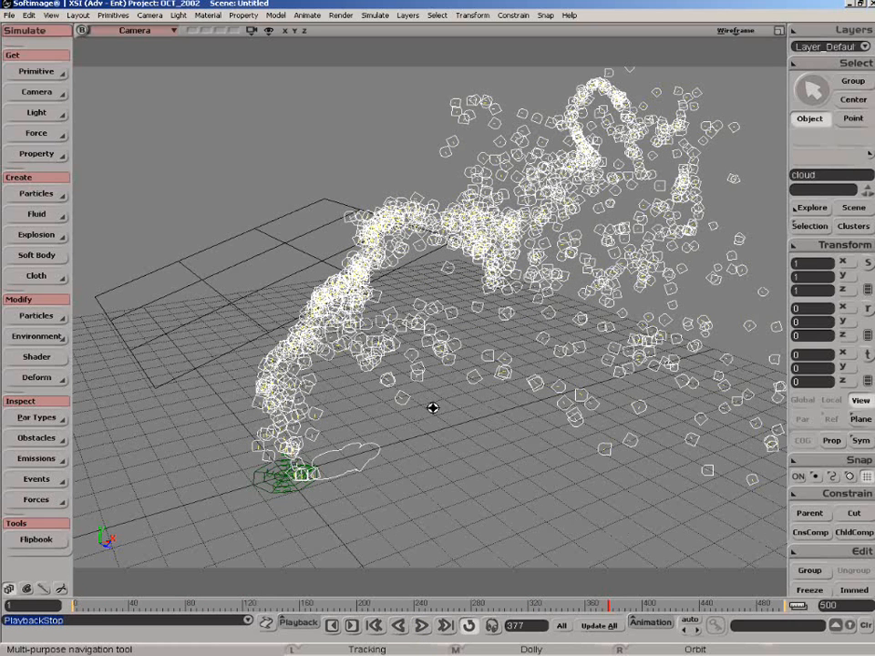
{"action": "key", "text": "v"}
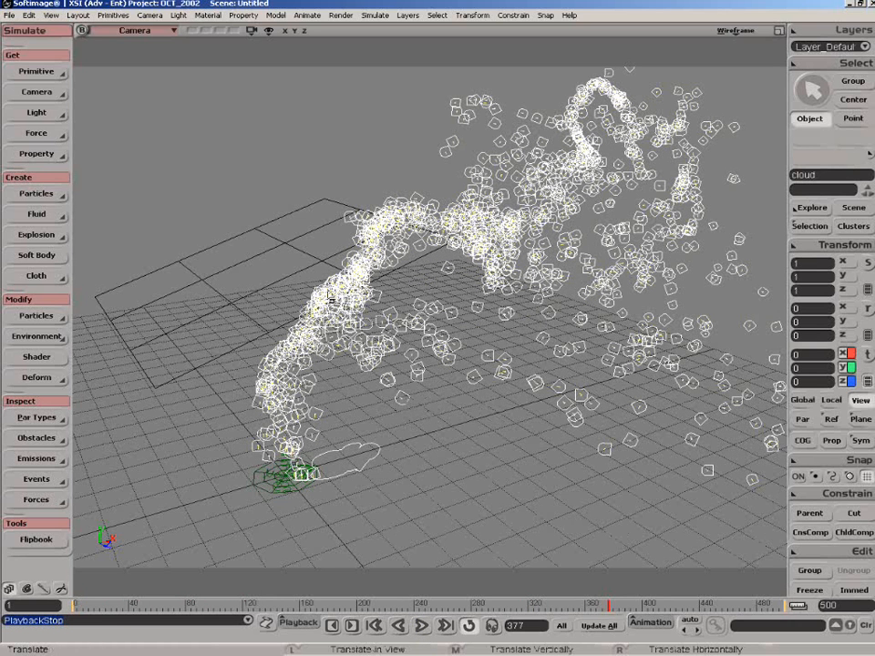
{"action": "key", "text": "s"}
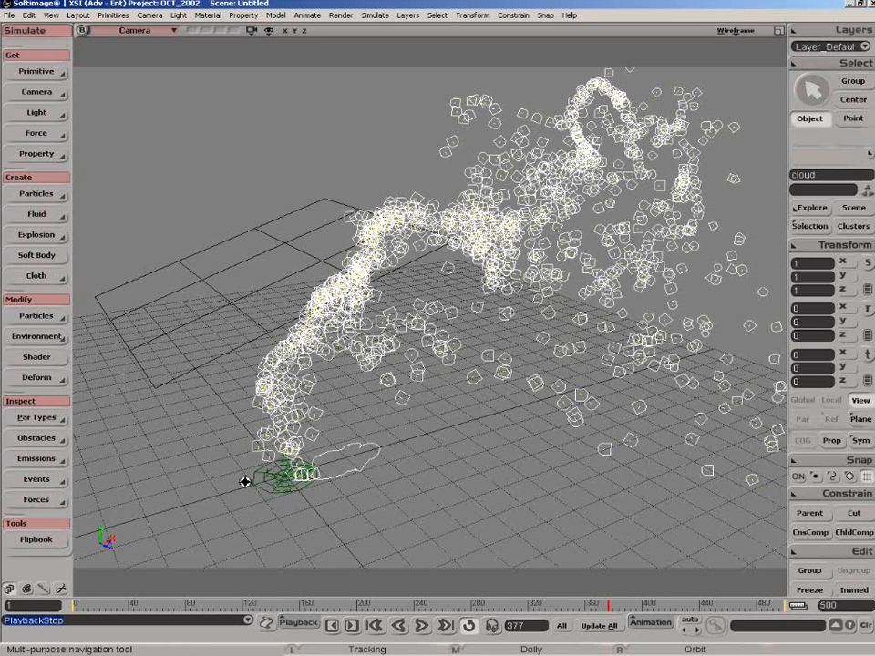
{"action": "key", "text": "1"}
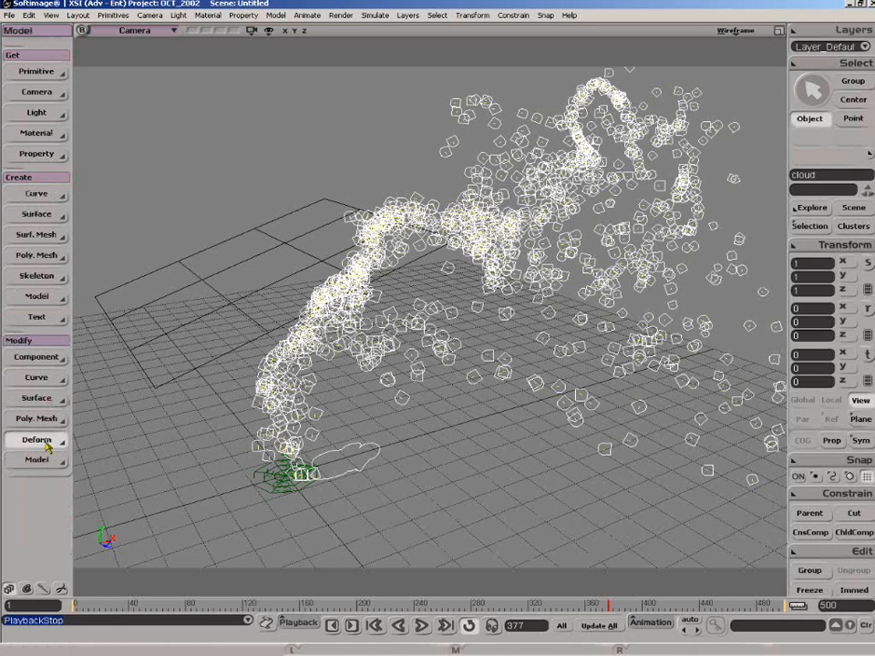
{"action": "left_click", "coordinate": [50, 441]}
{"action": "key", "text": "s"}
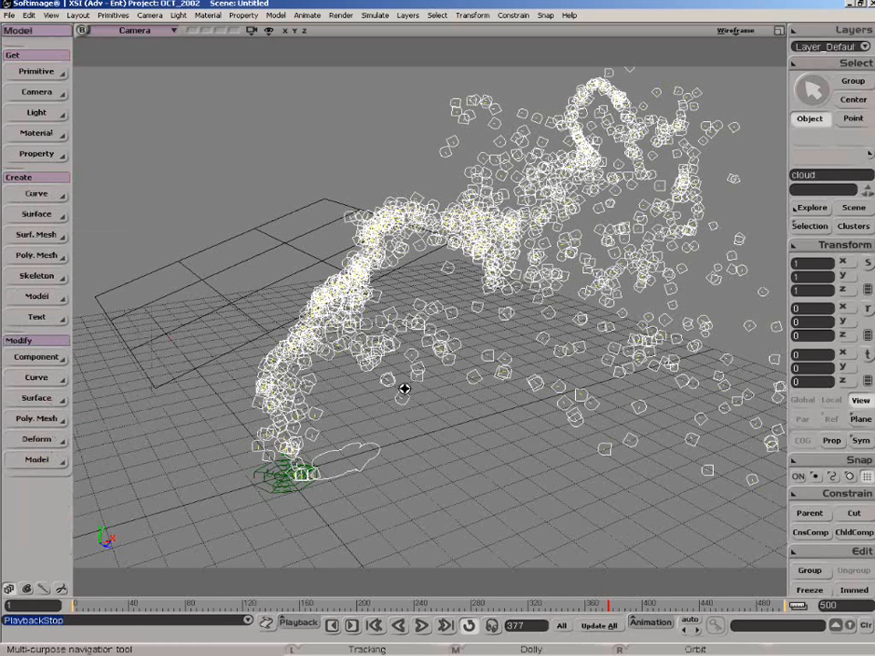
Move a single stray particle away from the stream toward the ground grid and replay the simulation, stopping at frame 383.
{"action": "key", "text": "v"}
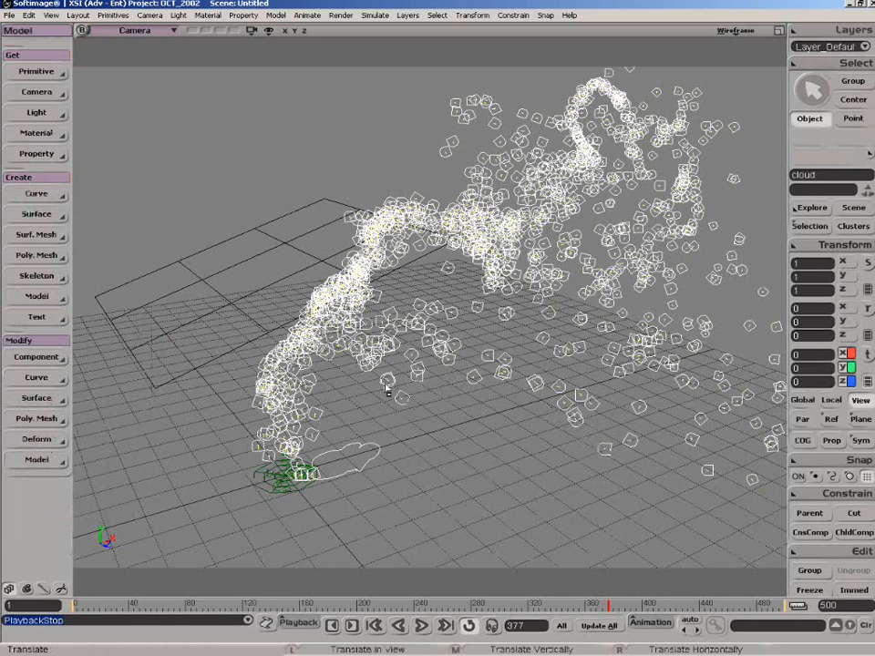
{"action": "key", "text": "s"}
{"action": "key", "text": "v"}
{"action": "left_click_drag", "start_coordinate": [402, 400], "coordinate": [447, 475]}
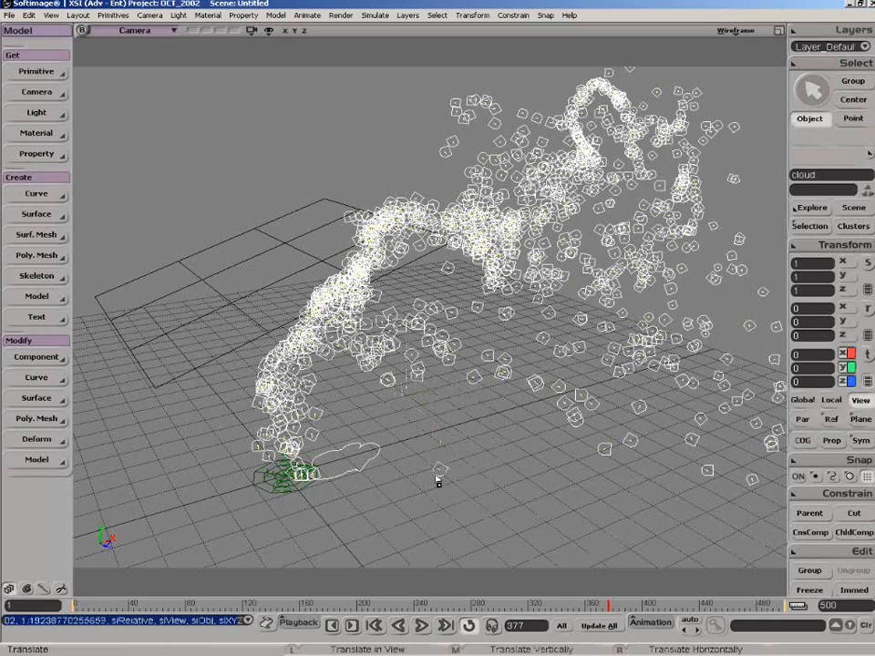
{"action": "left_click", "coordinate": [421, 625]}
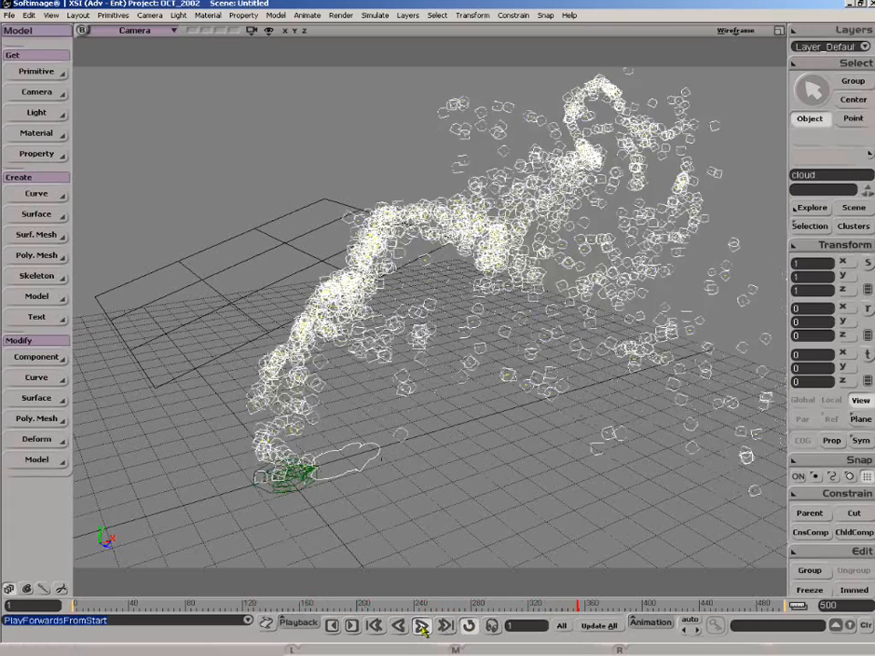
{"action": "left_click", "coordinate": [422, 629]}
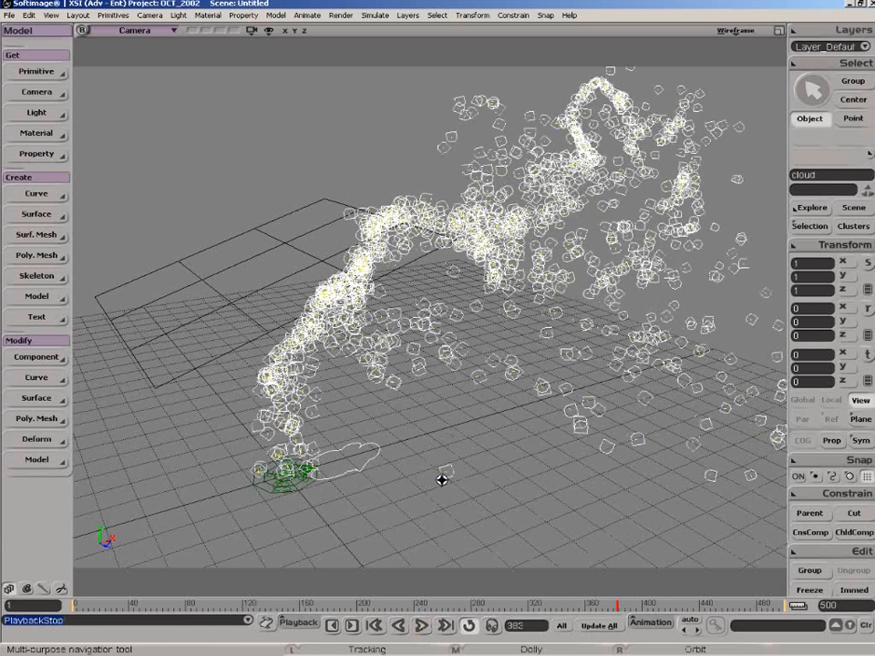
Select the moved particle together with the group of scattered particles beneath the stream and delete them.
{"action": "key", "text": "t"}
{"action": "left_click", "coordinate": [448, 471]}
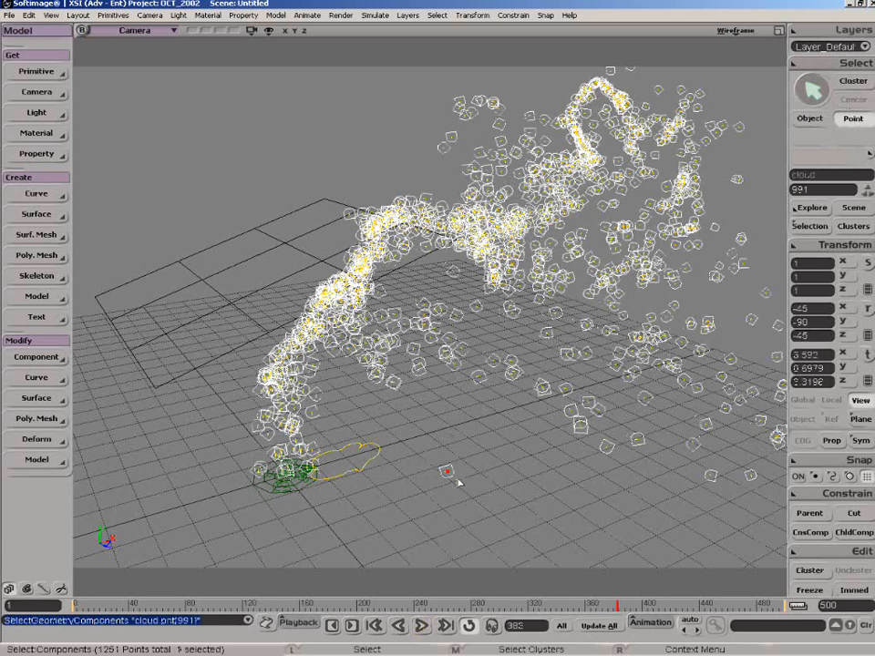
{"action": "left_click_drag", "start_coordinate": [409, 319], "coordinate": [538, 429], "text": "shift"}
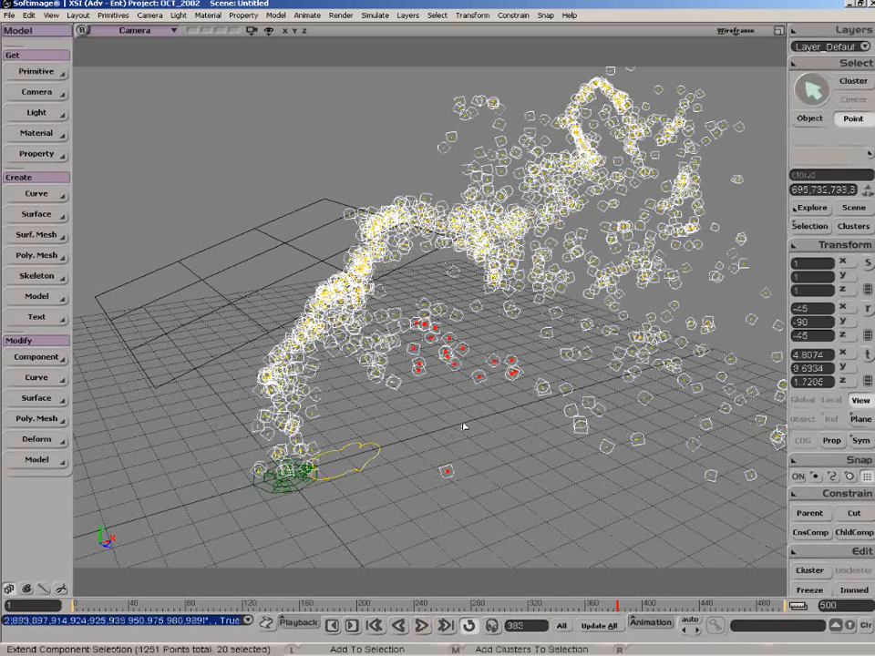
{"action": "key", "text": "s"}
{"action": "key", "text": "Delete"}
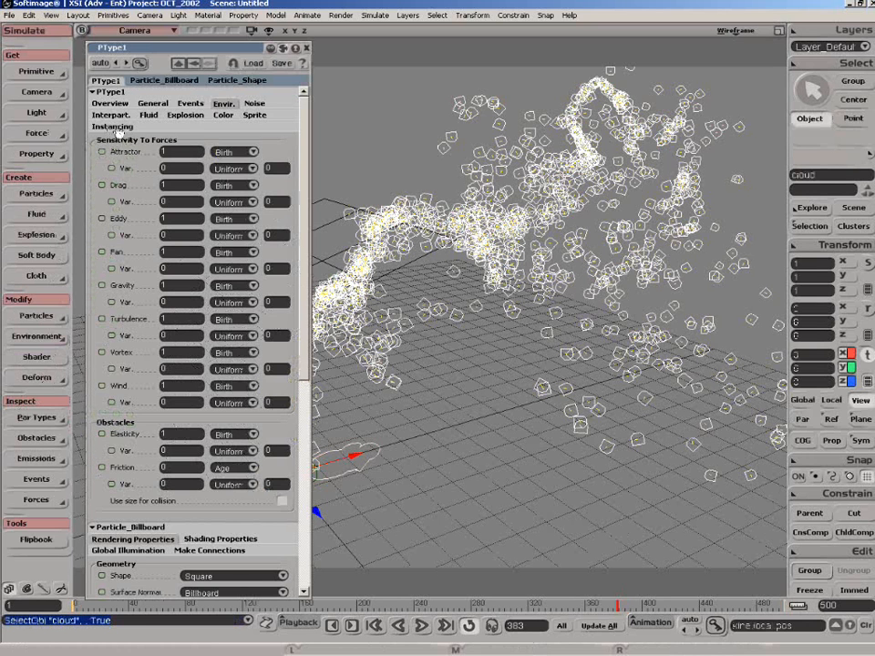
Show PType1's instancing settings, then select the scene's Group as a branch in the Explorer and expand its members.
{"action": "left_click", "coordinate": [115, 126]}
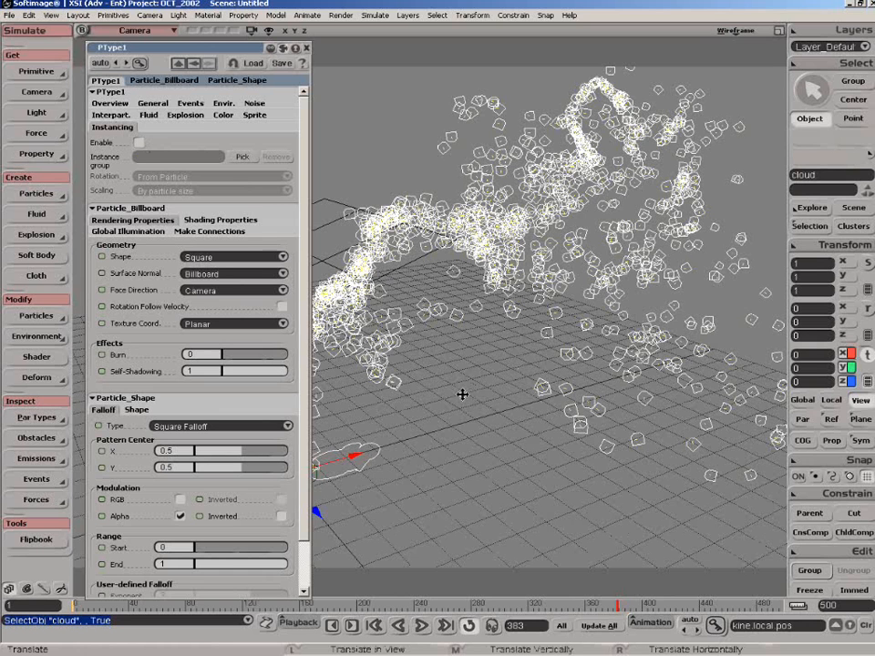
{"action": "key", "text": "8"}
{"action": "middle_click", "coordinate": [485, 477]}
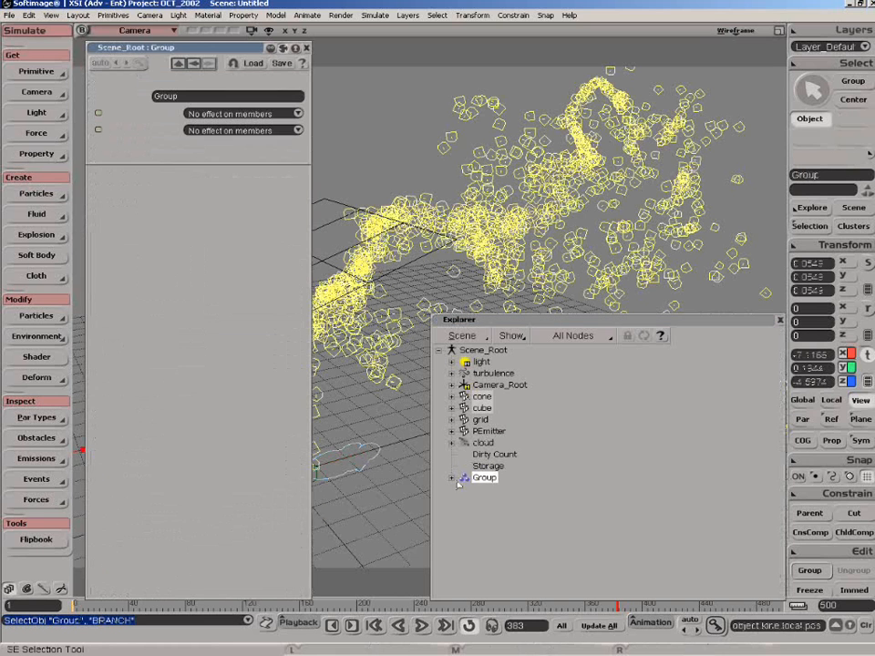
{"action": "left_click", "coordinate": [452, 478]}
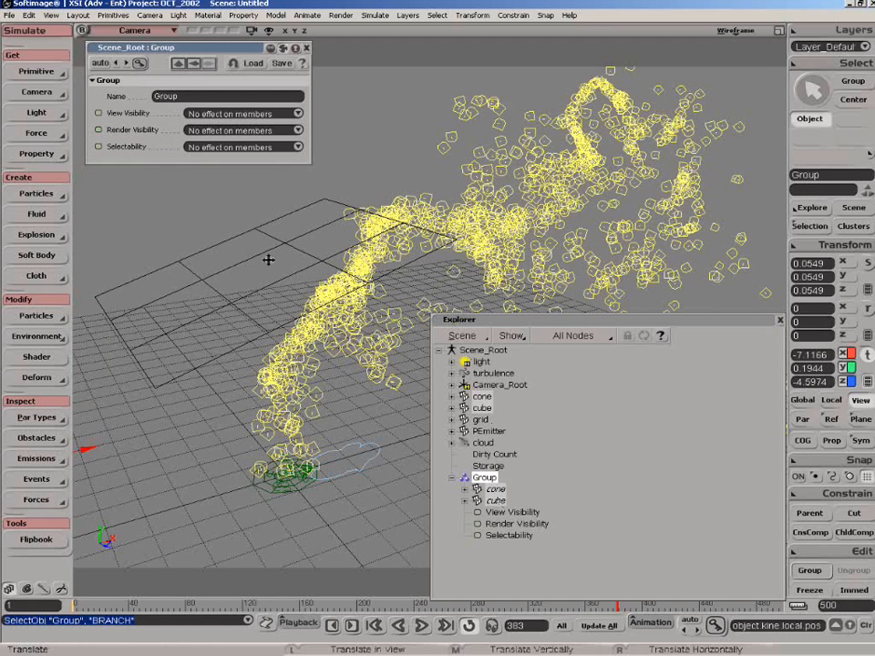
Return to PType1's instancing settings, enable instancing and assign Group, holding the cone and cube, as the instance group.
{"action": "left_click", "coordinate": [195, 64]}
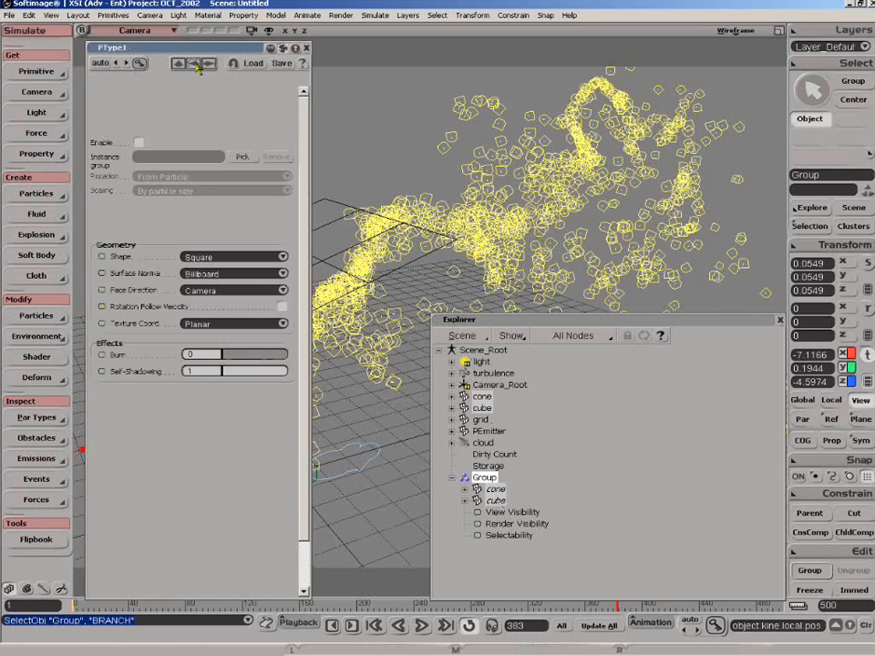
{"action": "left_click", "coordinate": [139, 143]}
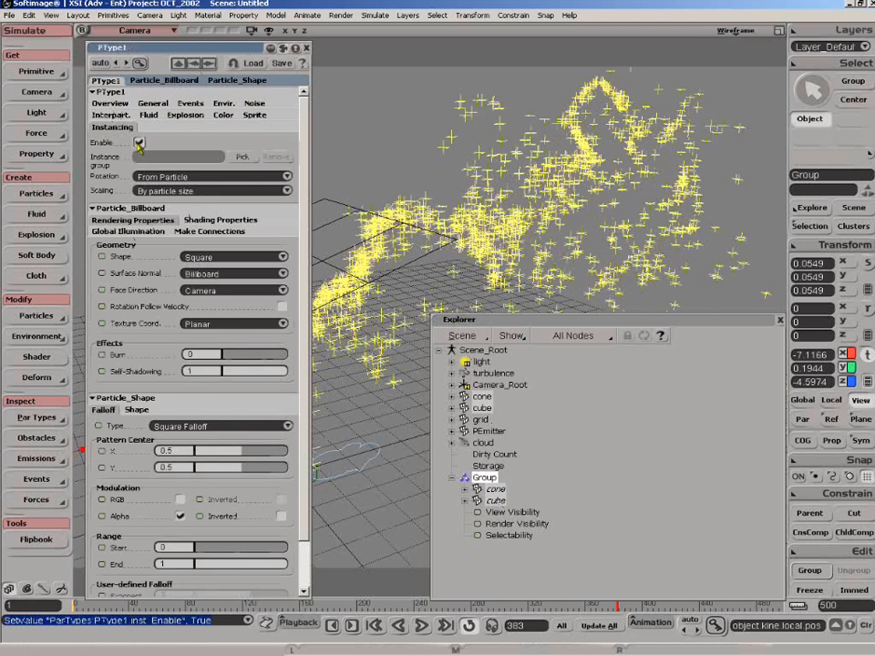
{"action": "left_click", "coordinate": [240, 158]}
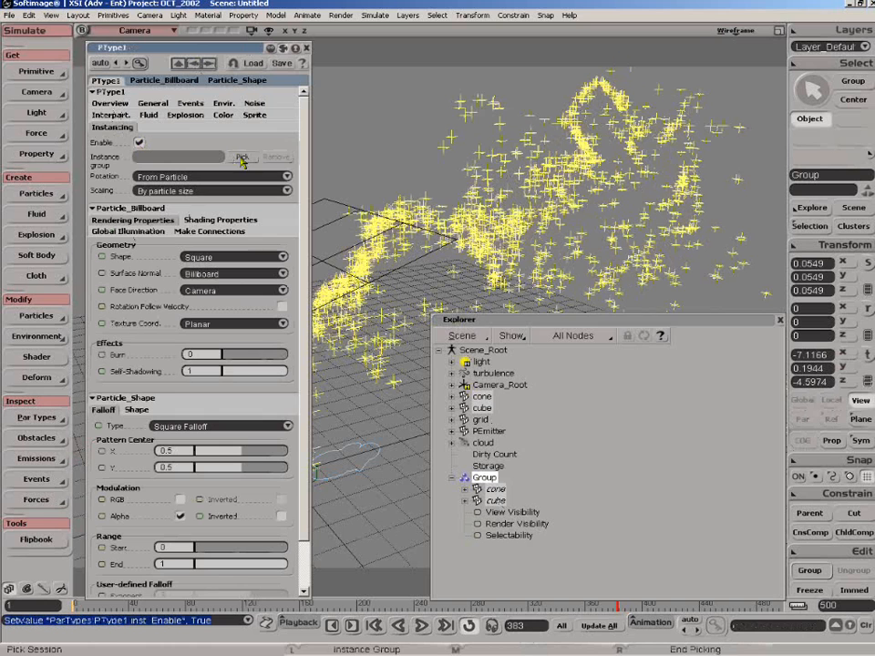
{"action": "left_click", "coordinate": [486, 480]}
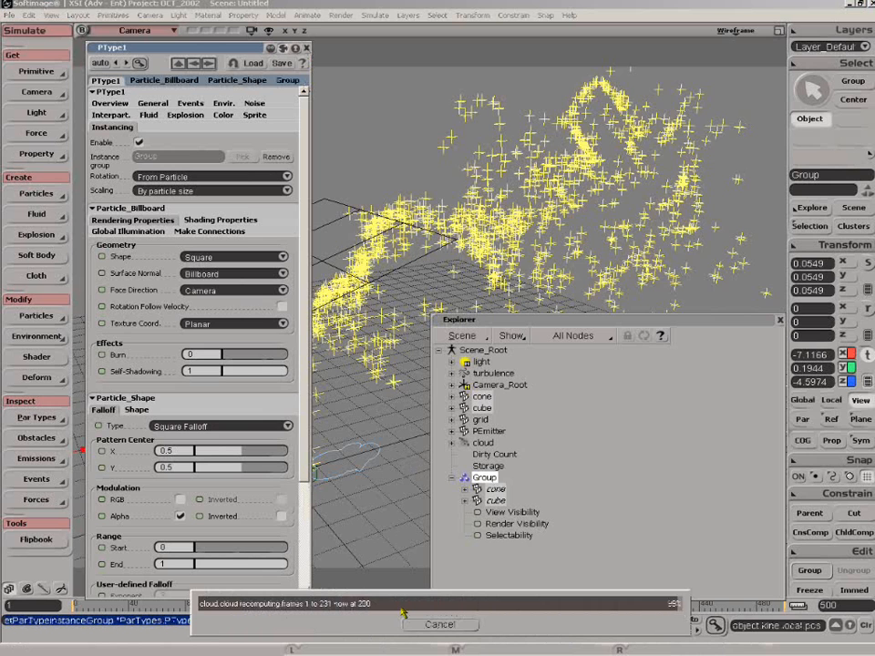
Go to frame 231 and draw a render region over the upper particle stream in the Camera view.
{"action": "key", "text": "v"}
{"action": "key", "text": "q"}
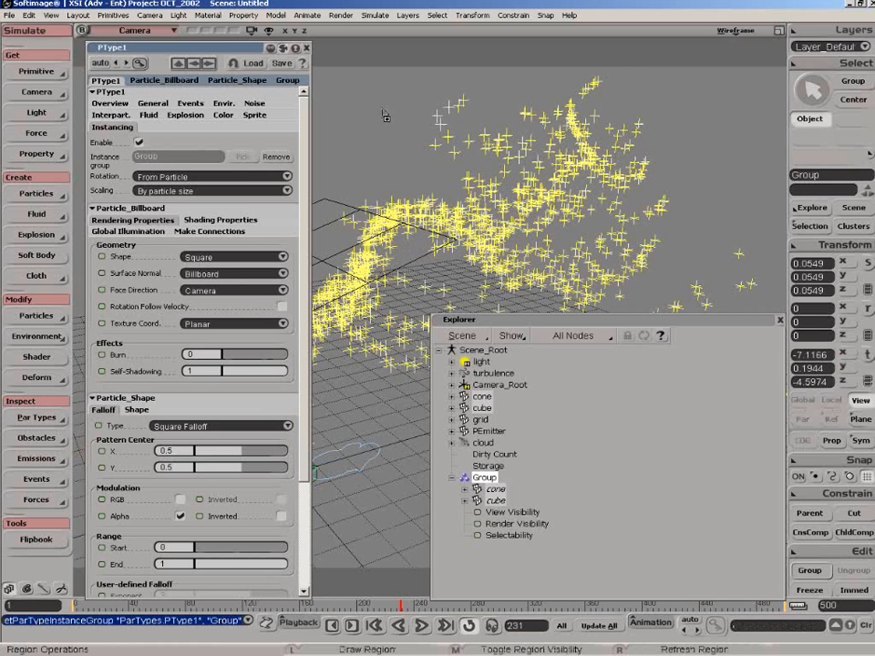
{"action": "left_click_drag", "start_coordinate": [362, 92], "coordinate": [622, 304]}
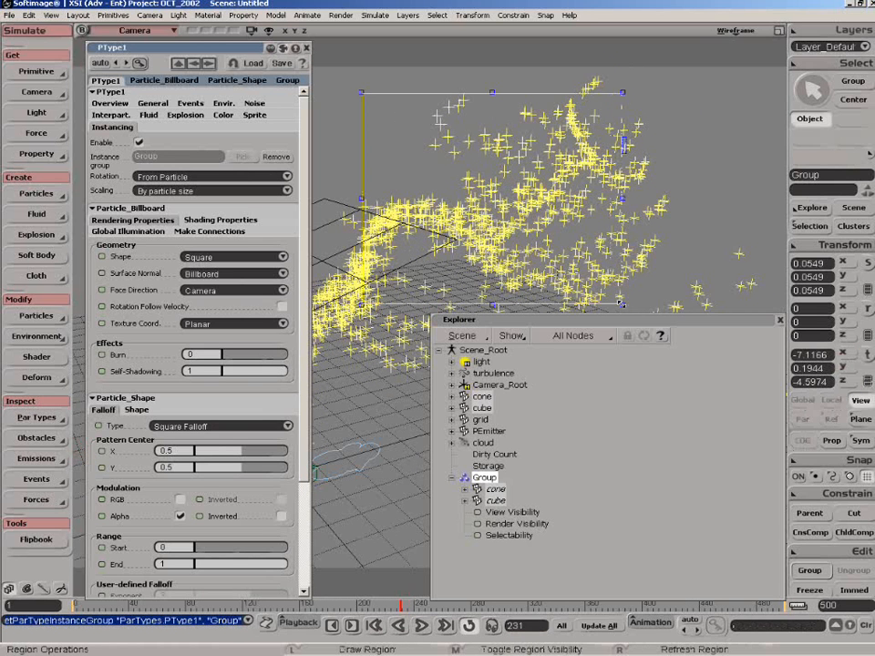